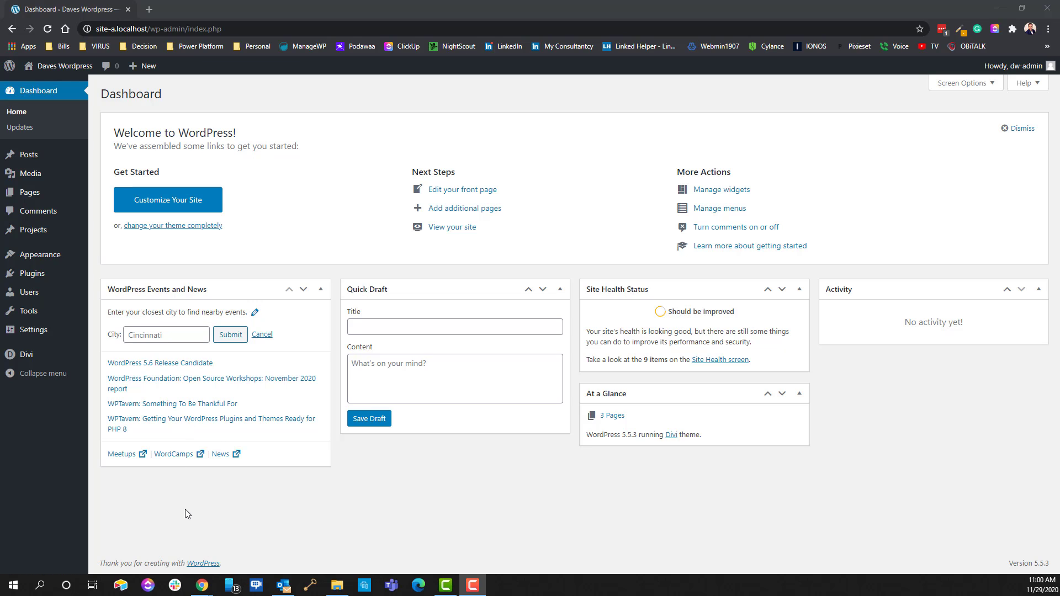
- Open the Public Page and the Secure Page in the Divi builder to view the content of each
{"action": "left_click", "coordinate": [34, 192]}
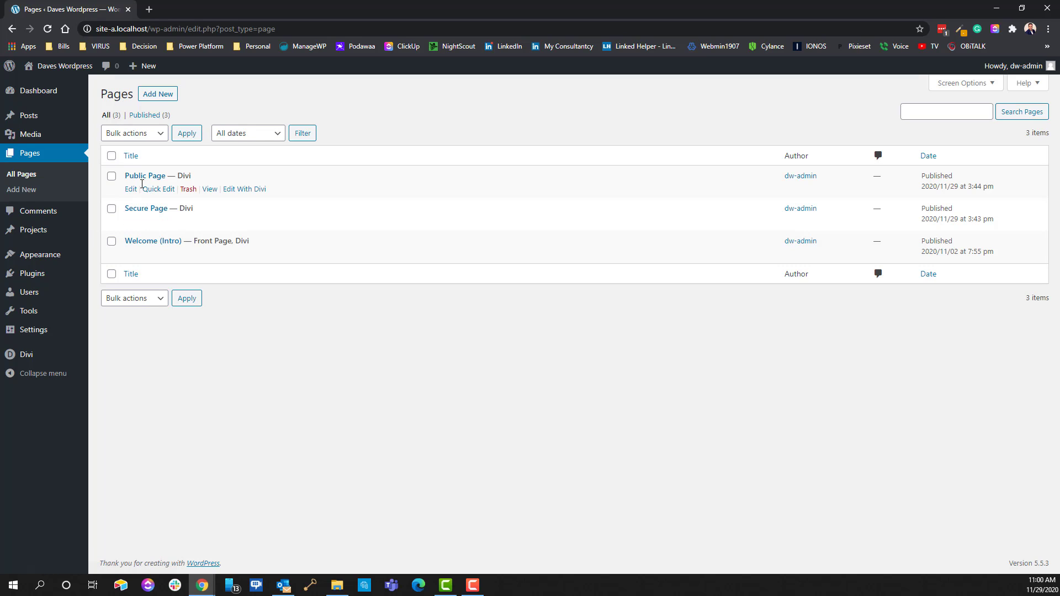
{"action": "left_click", "coordinate": [235, 190]}
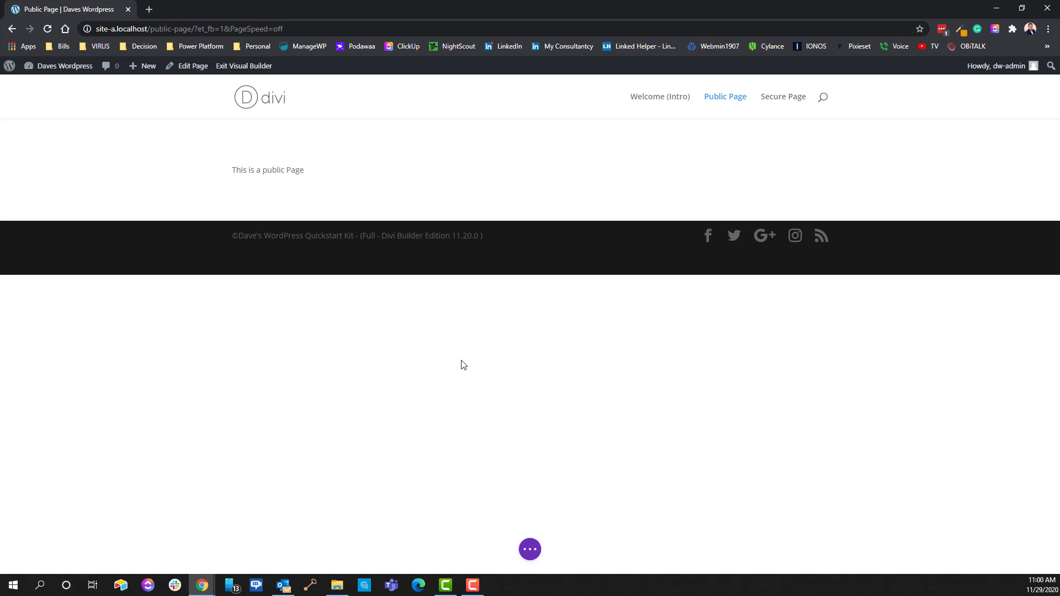
{"action": "left_click", "coordinate": [12, 30]}
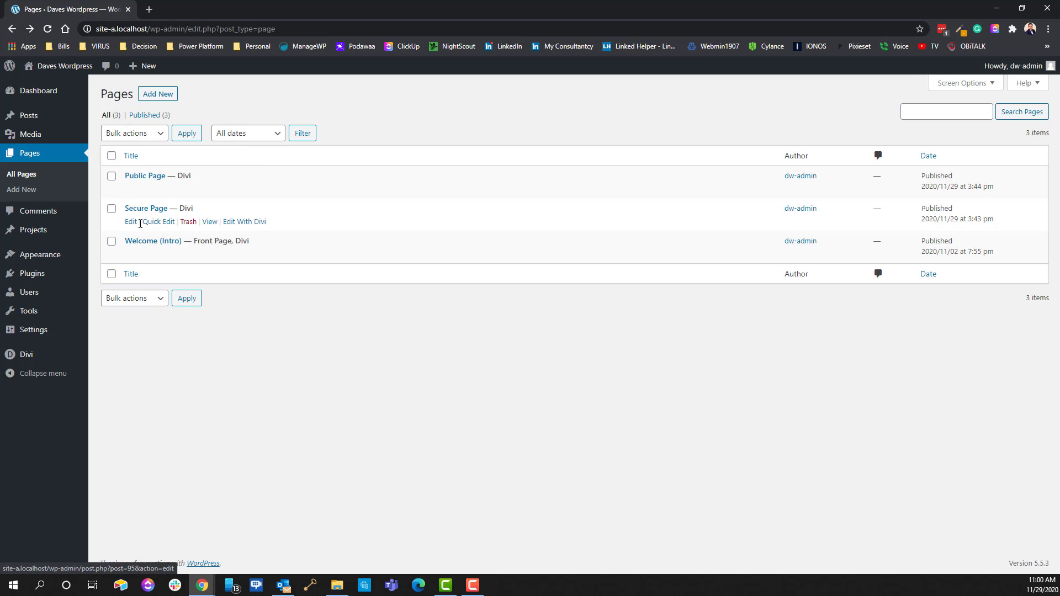
{"action": "left_click", "coordinate": [241, 223]}
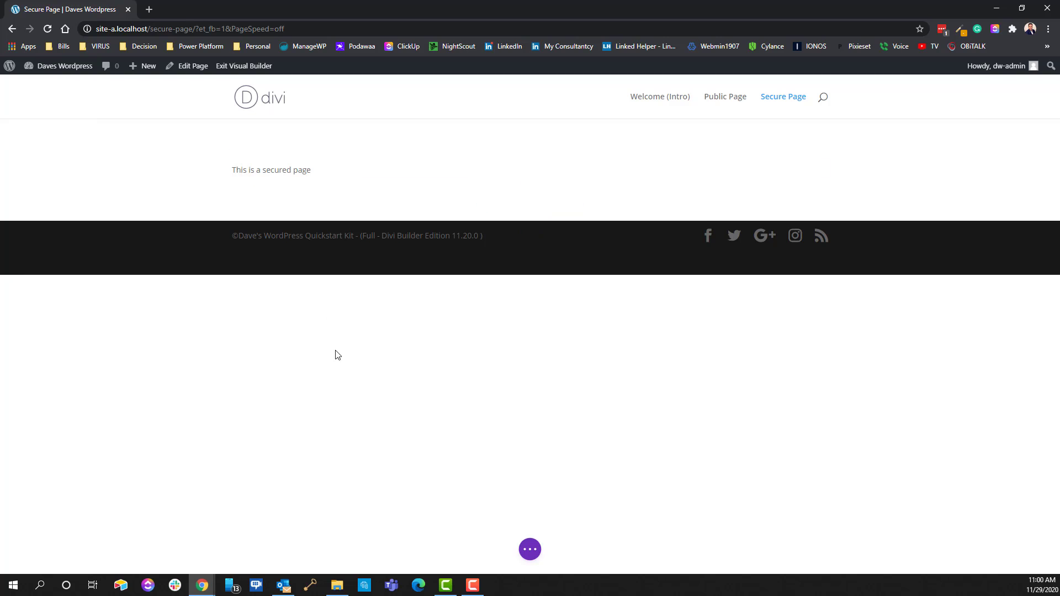
- Return to the pages list and open the quick edit settings of the Secure Page
{"action": "key", "text": "alt+Left"}
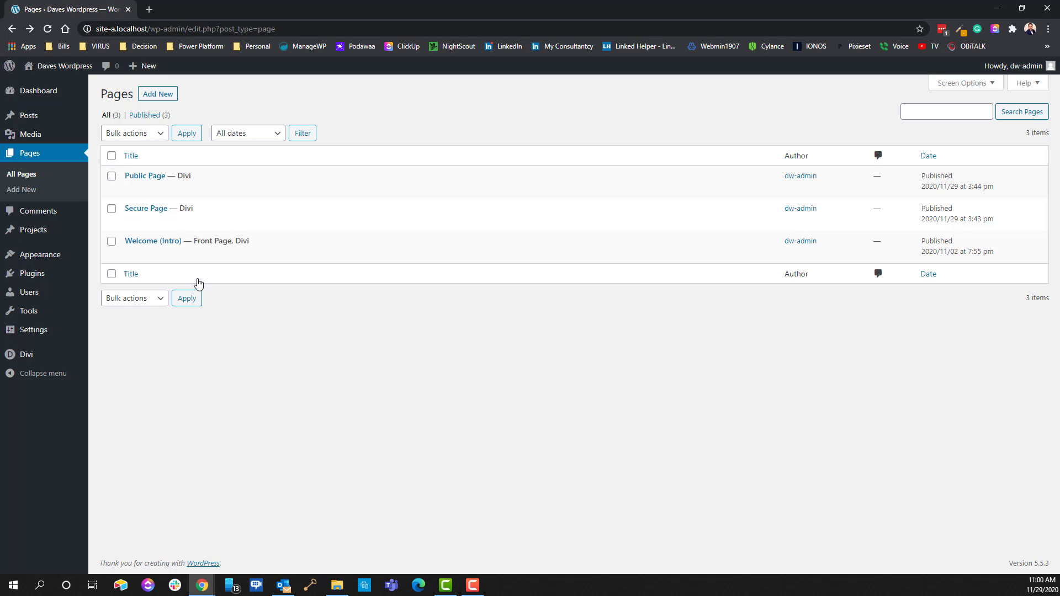
{"action": "mouse_move", "coordinate": [164, 226]}
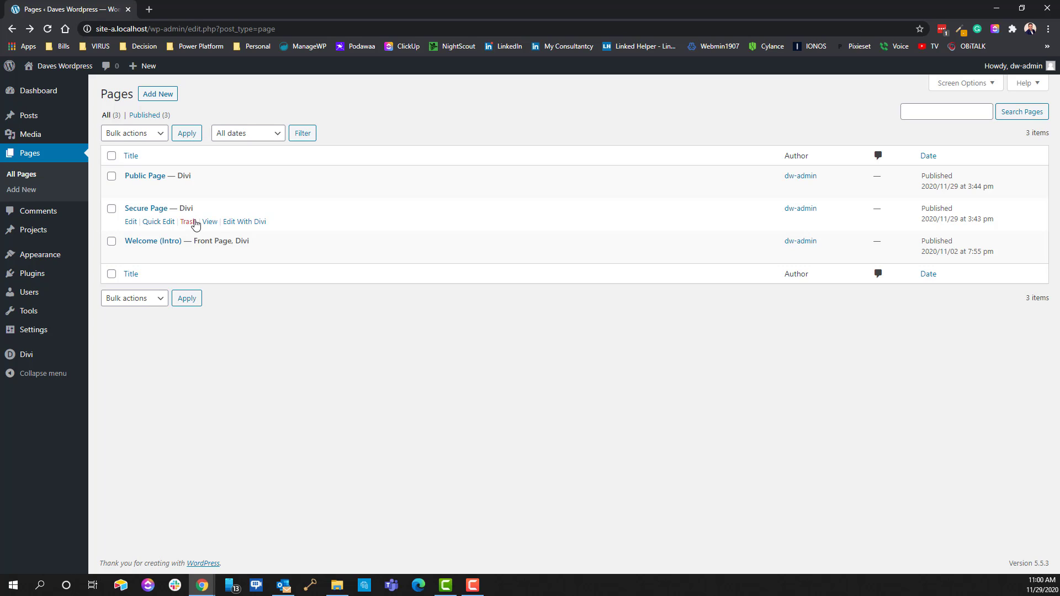
{"action": "left_click", "coordinate": [157, 223]}
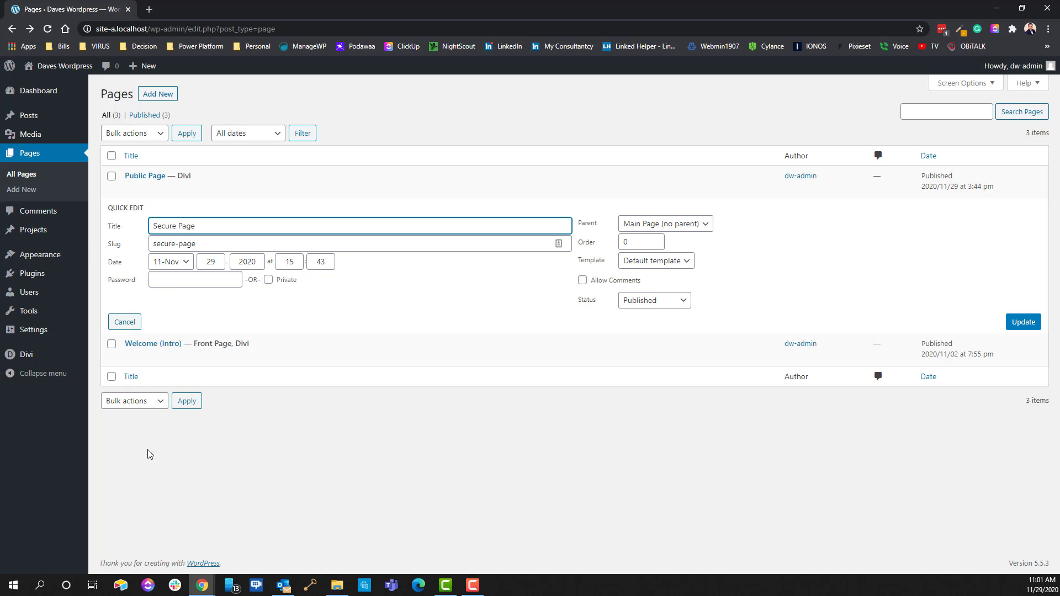
- Open the details of the installed Content Control plugin and read its FAQ and installation information
{"action": "left_click", "coordinate": [34, 275]}
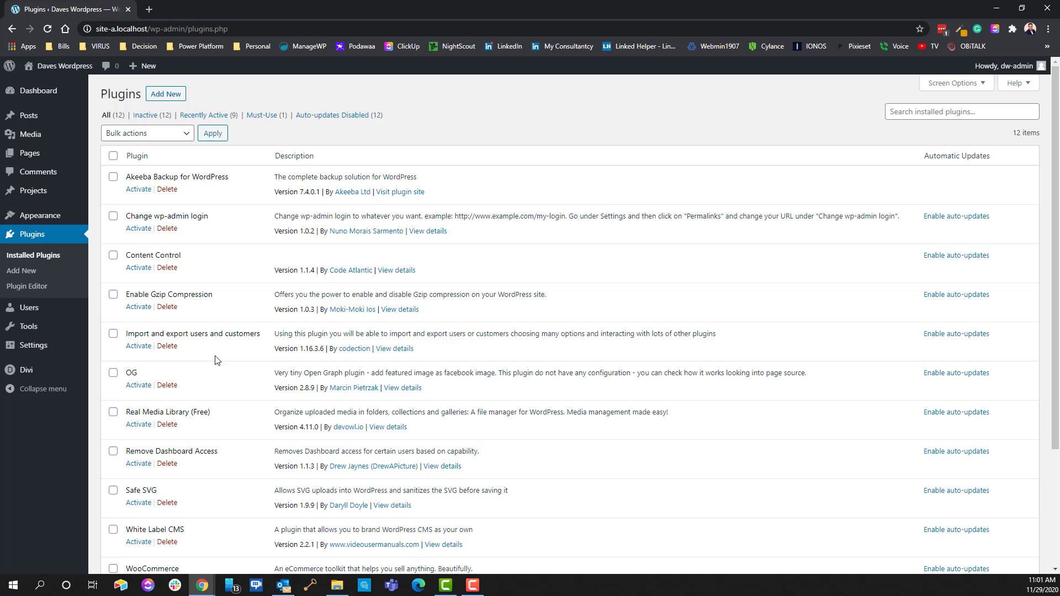
{"action": "left_click_drag", "start_coordinate": [185, 256], "coordinate": [128, 257]}
{"action": "left_click", "coordinate": [393, 273]}
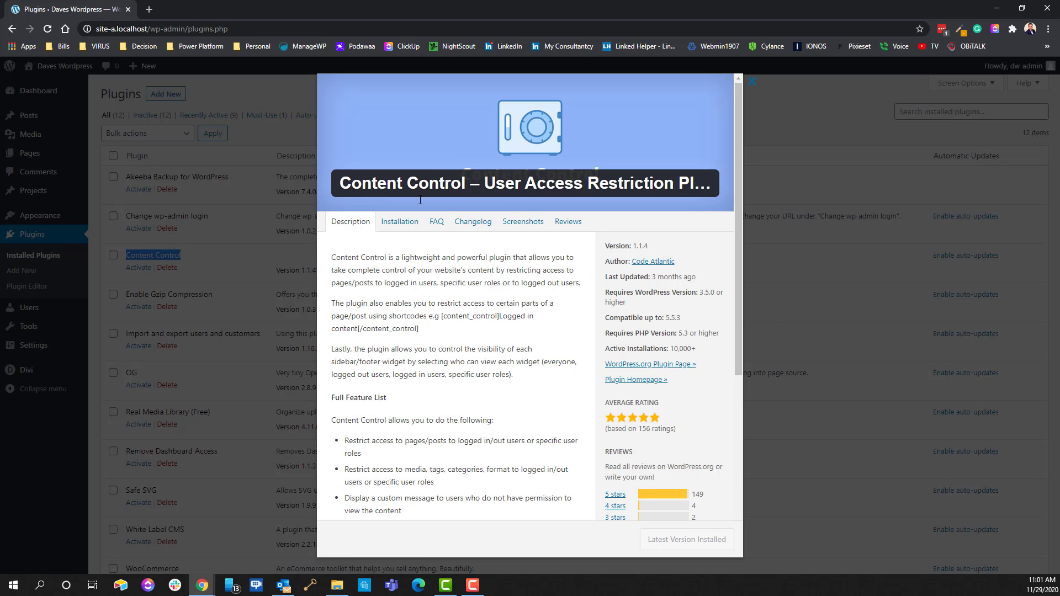
{"action": "left_click", "coordinate": [440, 224]}
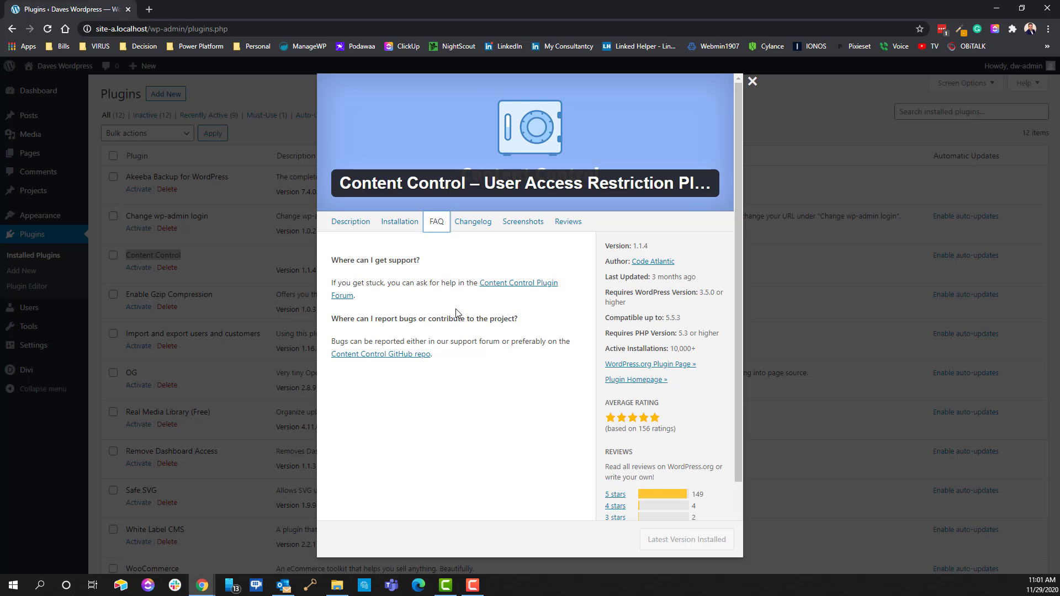
{"action": "left_click", "coordinate": [397, 223]}
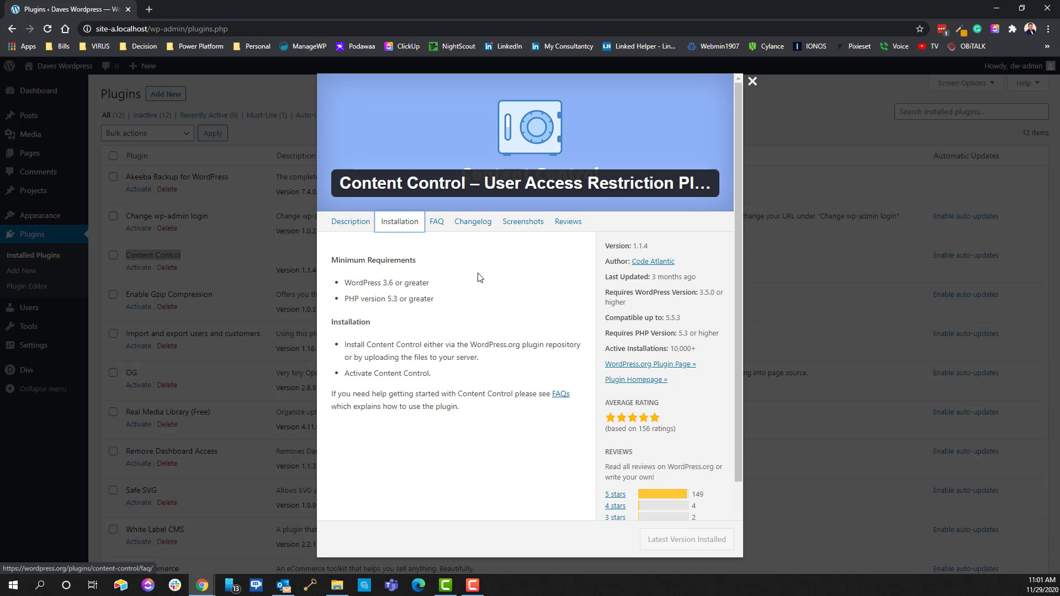
- Open the FAQs page linked in Content Control's installation instructions, rechecking the FAQ section of its details along the way
{"action": "left_click", "coordinate": [562, 394]}
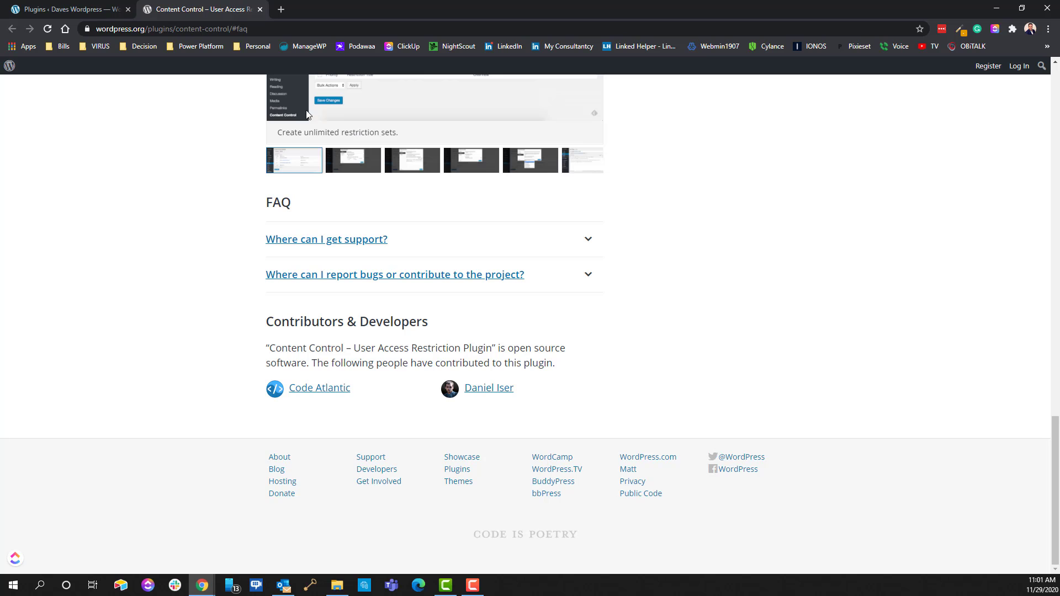
{"action": "left_click", "coordinate": [260, 10]}
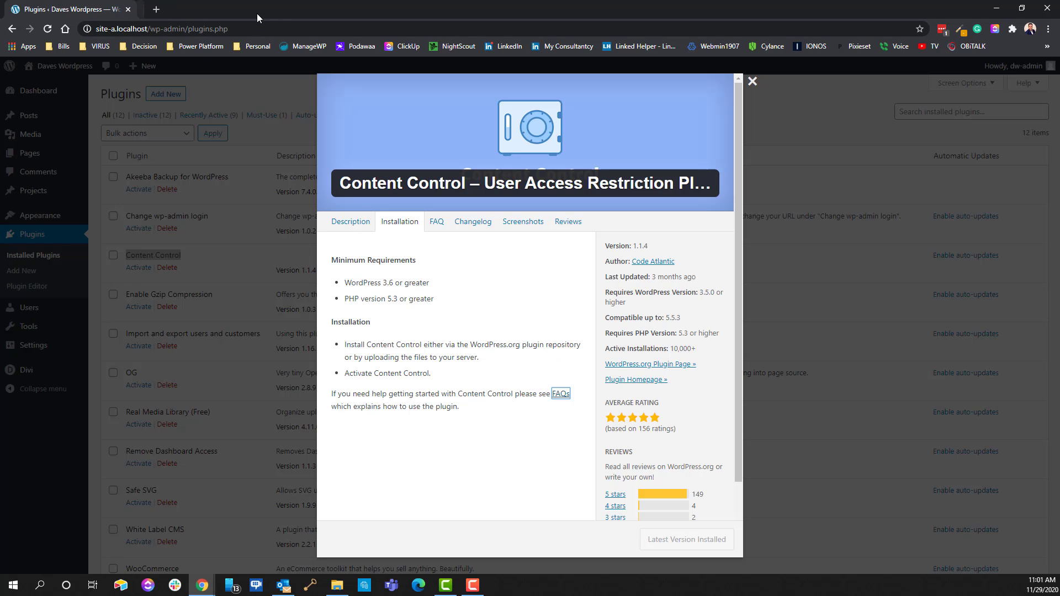
{"action": "left_click", "coordinate": [437, 223]}
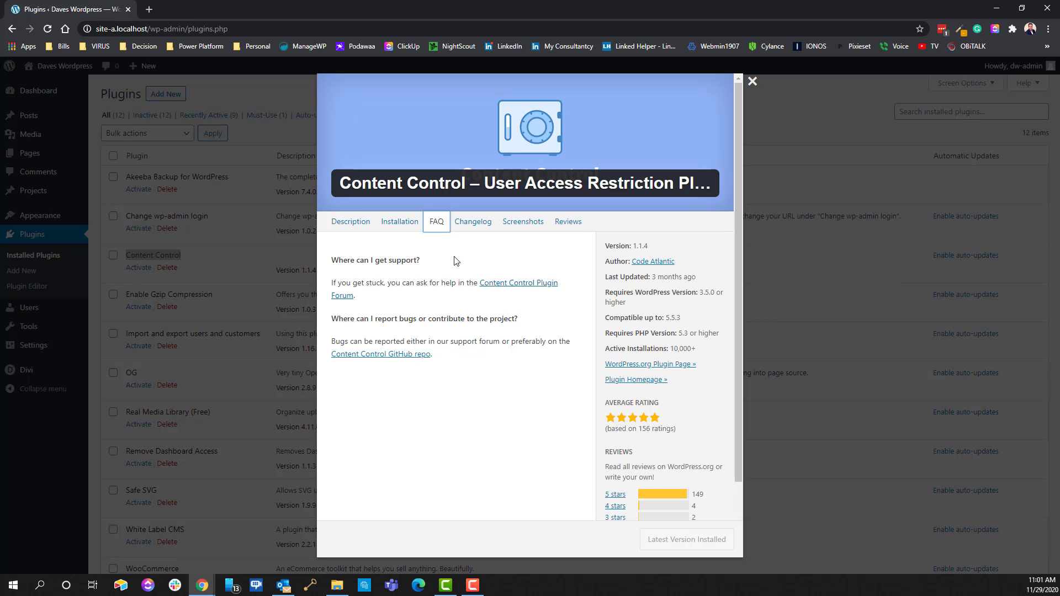
{"action": "left_click", "coordinate": [401, 220]}
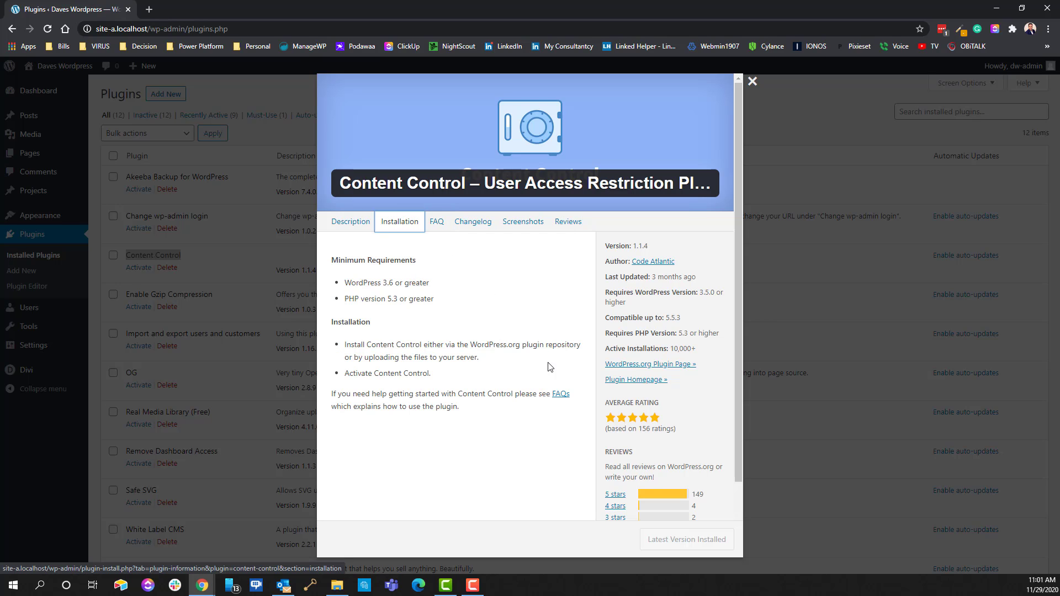
{"action": "left_click", "coordinate": [560, 394]}
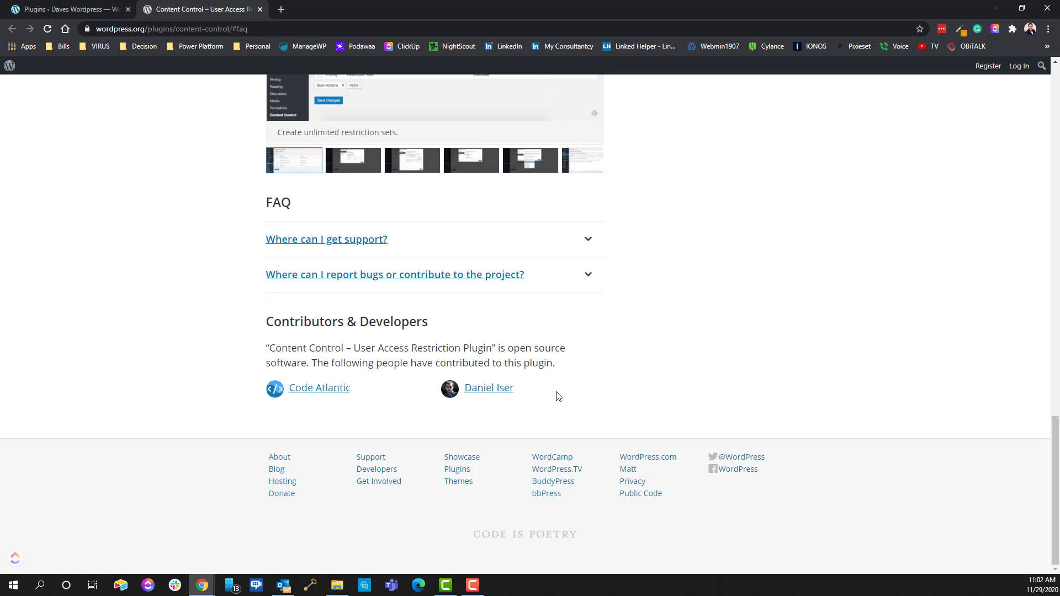
- Review Content Control's full feature list on its WordPress.org page and view the restriction sets screenshot at full size
{"action": "scroll", "coordinate": [499, 320], "scroll_direction": "up", "scroll_amount": 12}
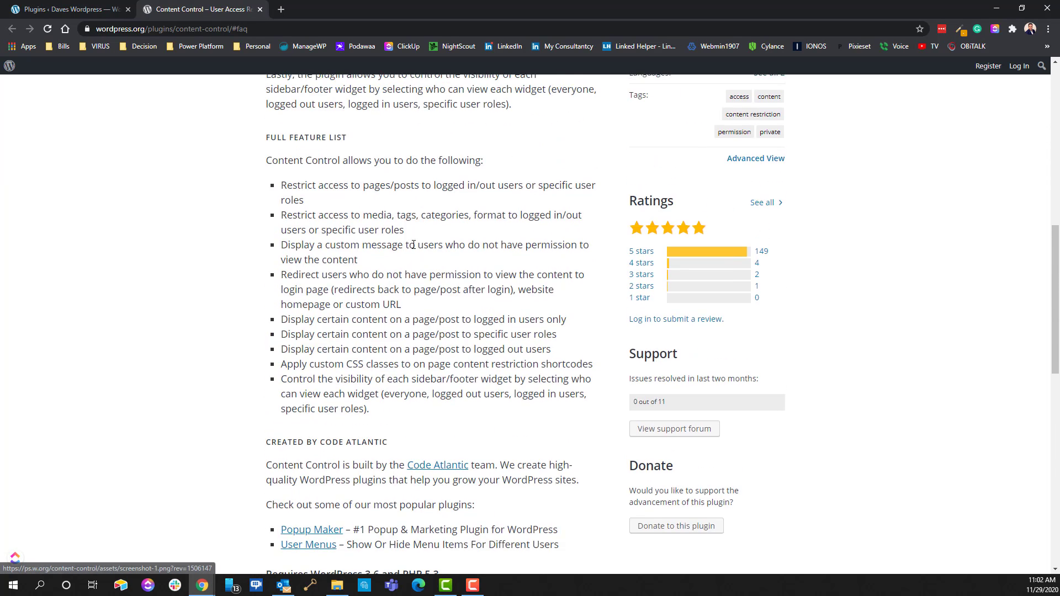
{"action": "scroll", "coordinate": [414, 244], "scroll_direction": "up", "scroll_amount": 5}
{"action": "scroll", "coordinate": [410, 251], "scroll_direction": "down", "scroll_amount": 15}
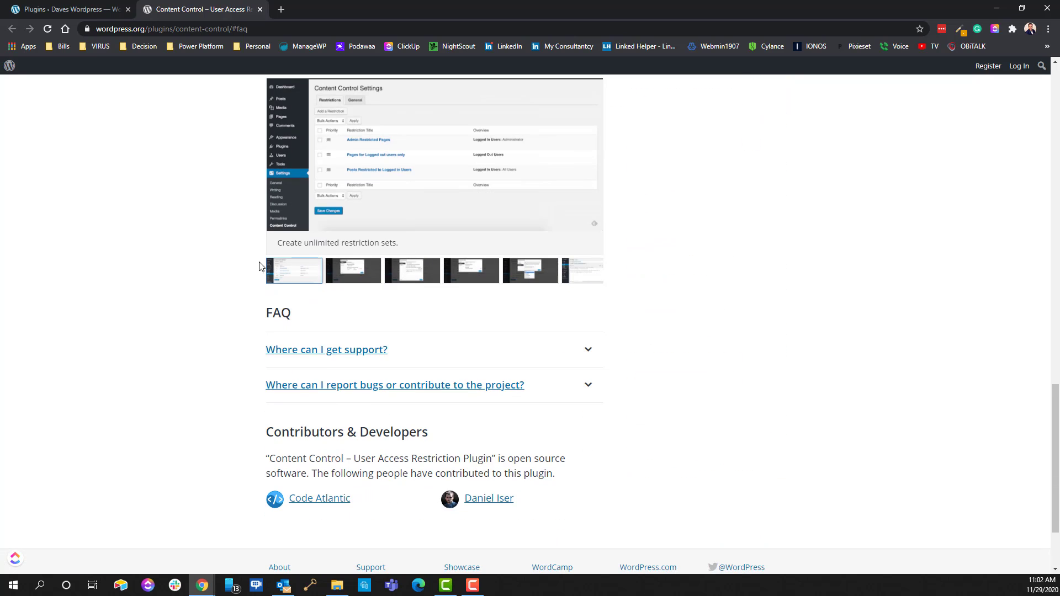
{"action": "scroll", "coordinate": [332, 348], "scroll_direction": "up", "scroll_amount": 2}
{"action": "left_click", "coordinate": [442, 282]}
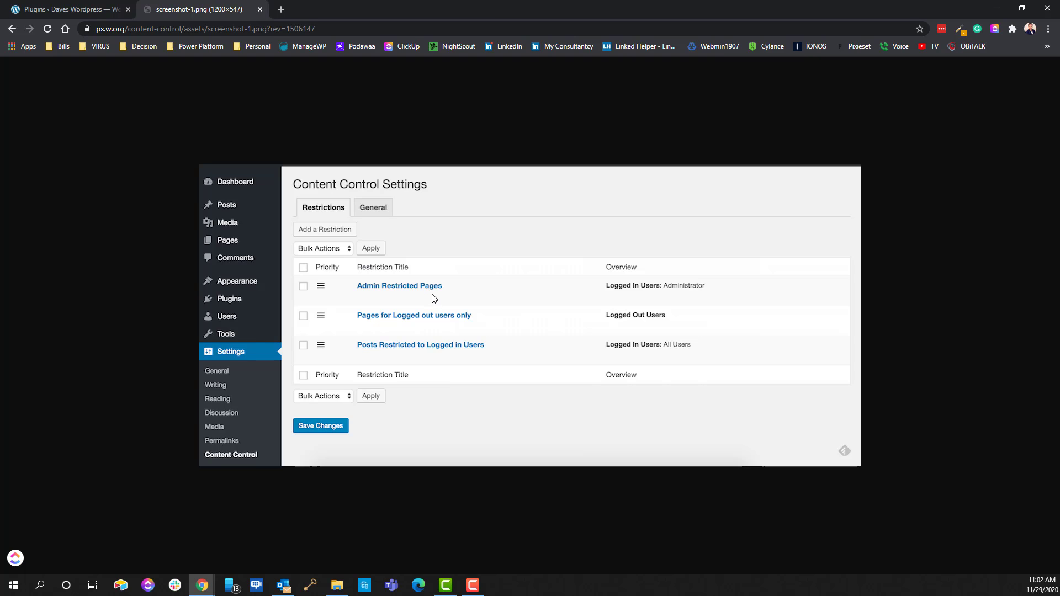
{"action": "key", "text": "alt+Left"}
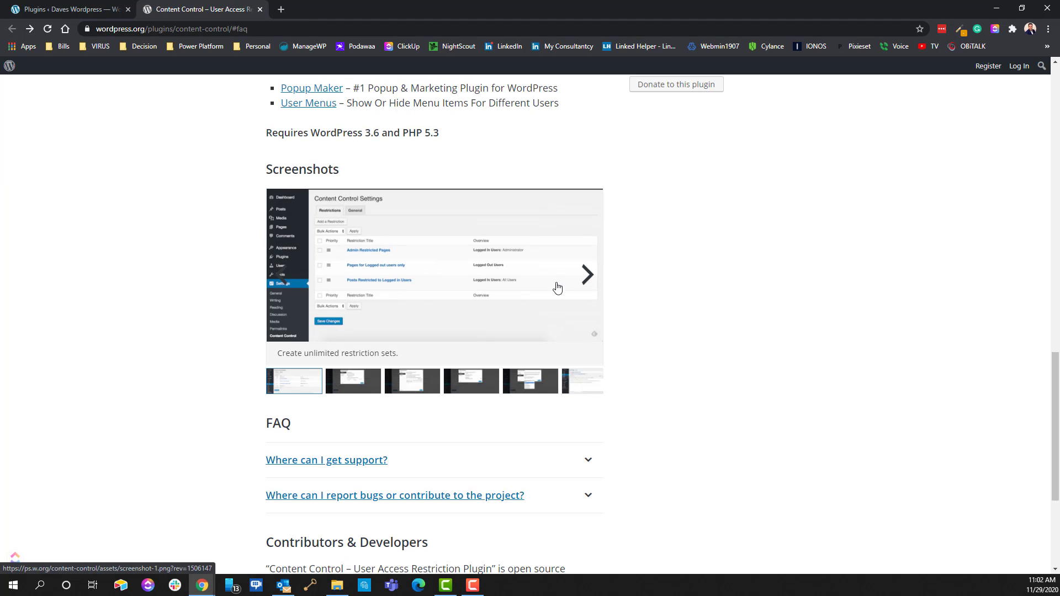
- Browse the plugin's screenshots through to the inline shortcodes example and view that one at full size
{"action": "left_click", "coordinate": [581, 276]}
{"action": "left_click", "coordinate": [583, 276]}
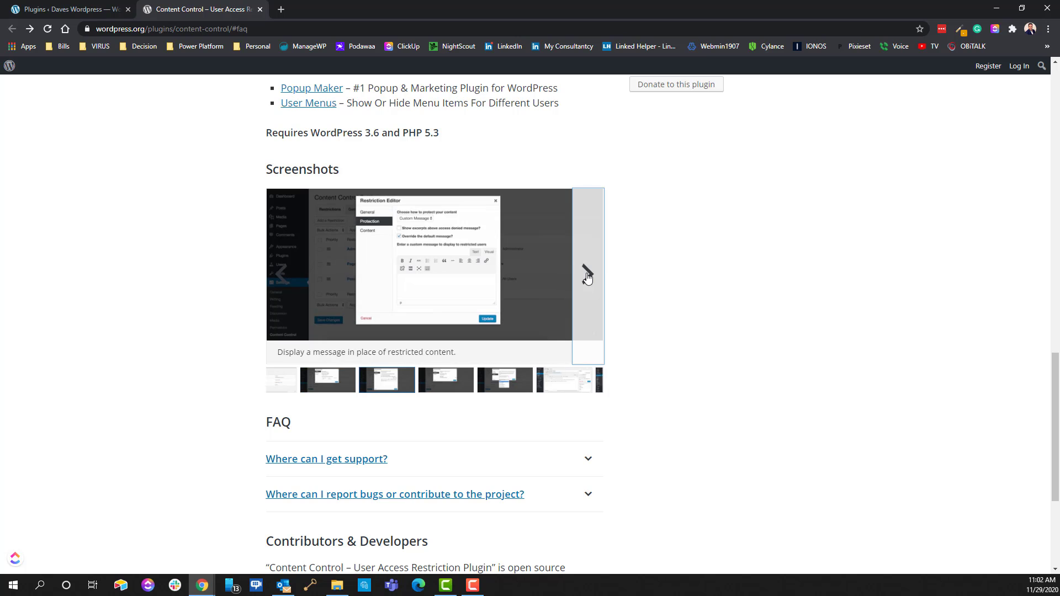
{"action": "left_click", "coordinate": [585, 276]}
{"action": "left_click", "coordinate": [587, 277]}
{"action": "left_click", "coordinate": [586, 276]}
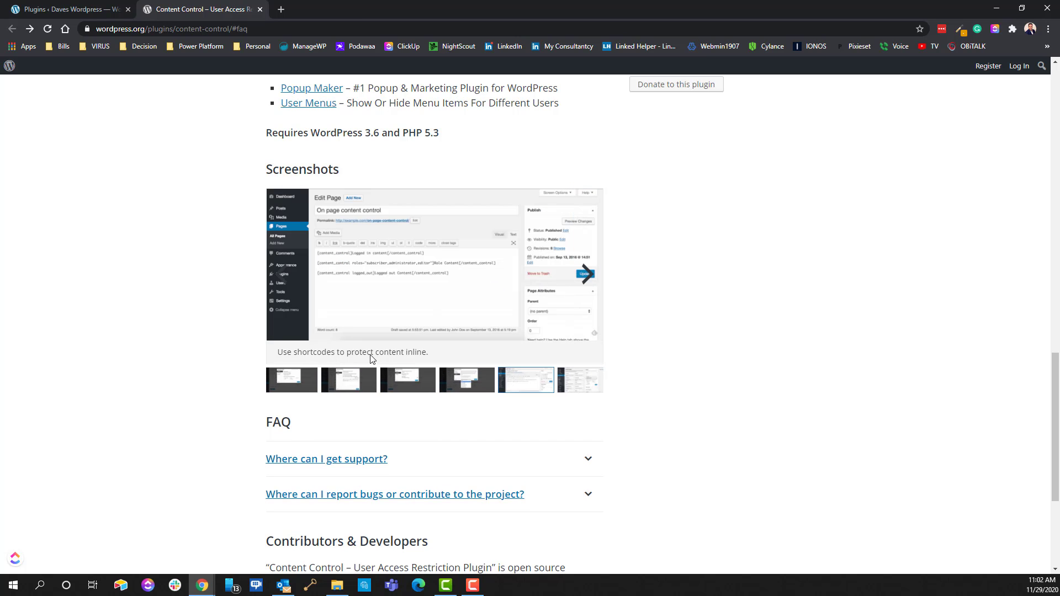
{"action": "scroll", "coordinate": [598, 336], "scroll_direction": "up", "scroll_amount": 1}
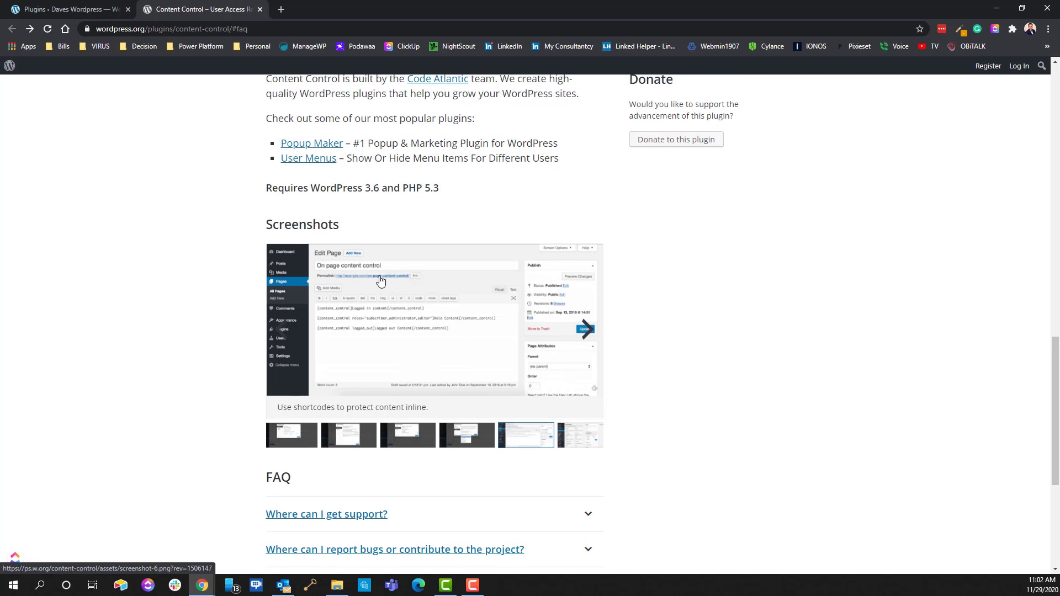
{"action": "left_click", "coordinate": [438, 354]}
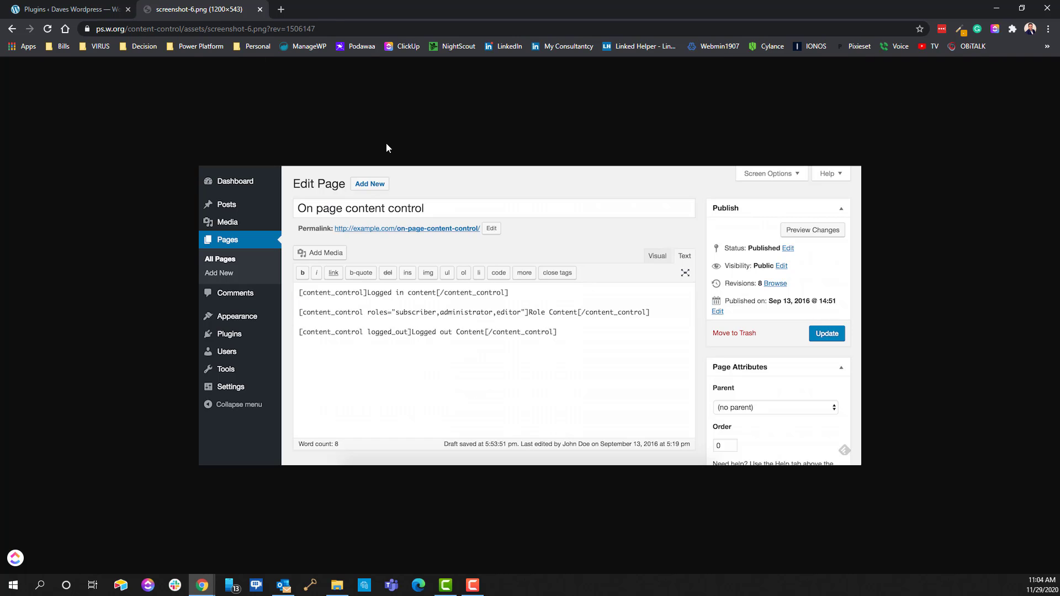
- Close the screenshot page and the plugin details, and activate the Content Control plugin
{"action": "left_click", "coordinate": [260, 8]}
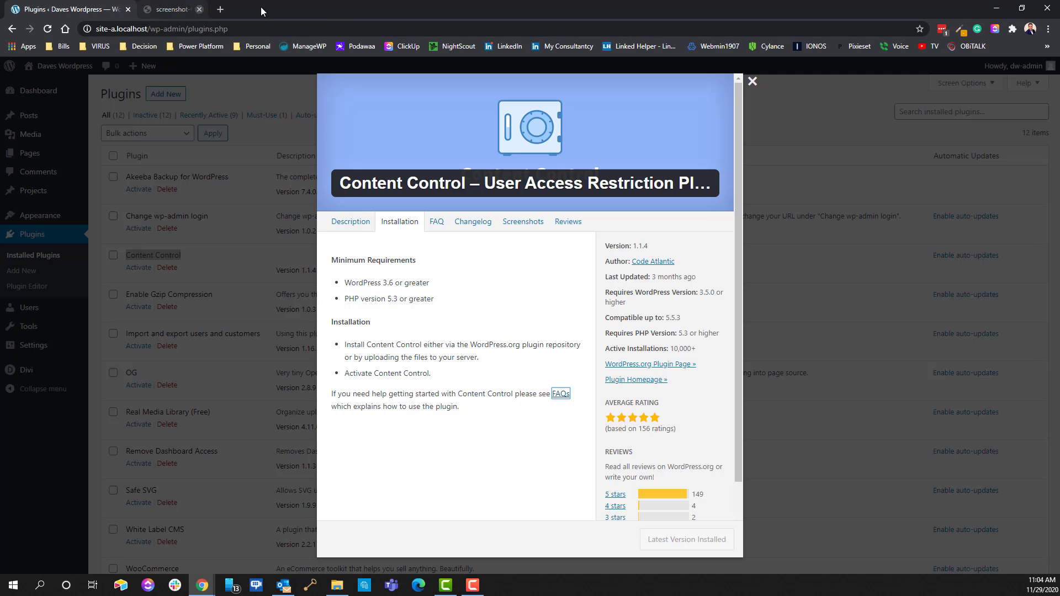
{"action": "left_click", "coordinate": [752, 81]}
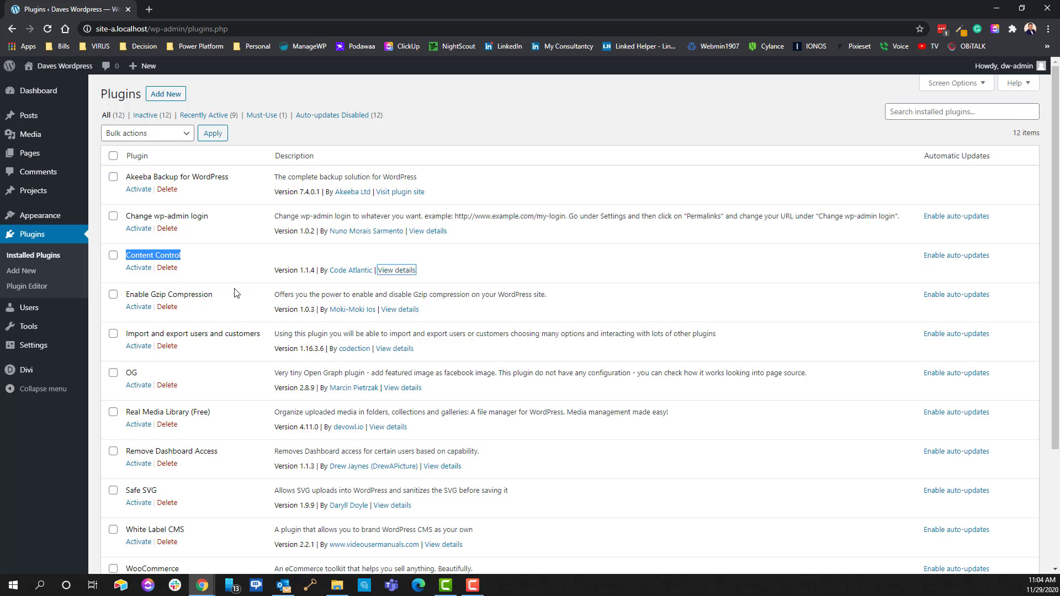
{"action": "left_click", "coordinate": [138, 269]}
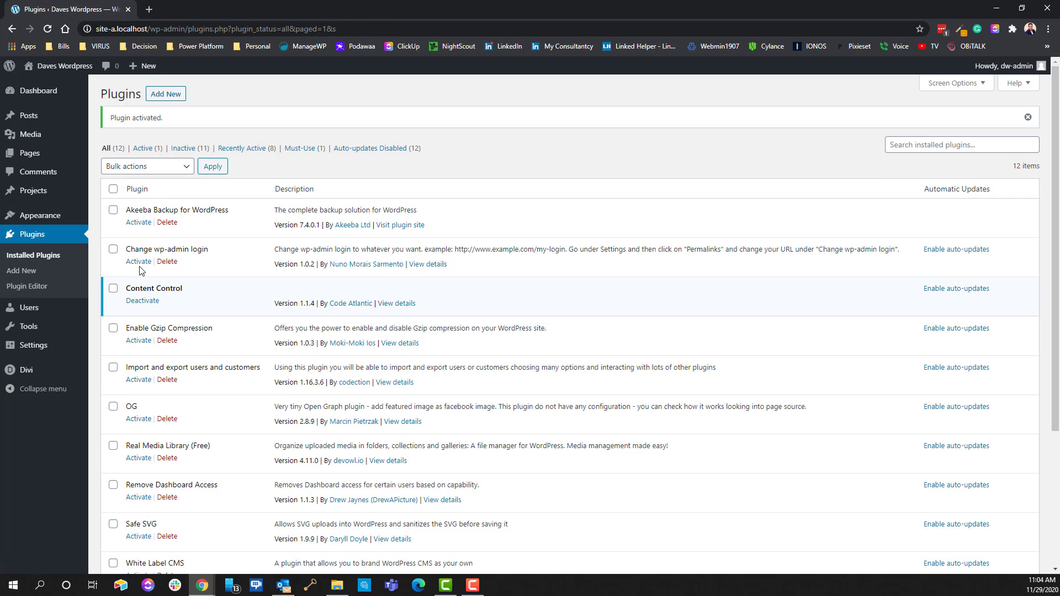
{"action": "left_click_drag", "start_coordinate": [161, 118], "coordinate": [84, 123]}
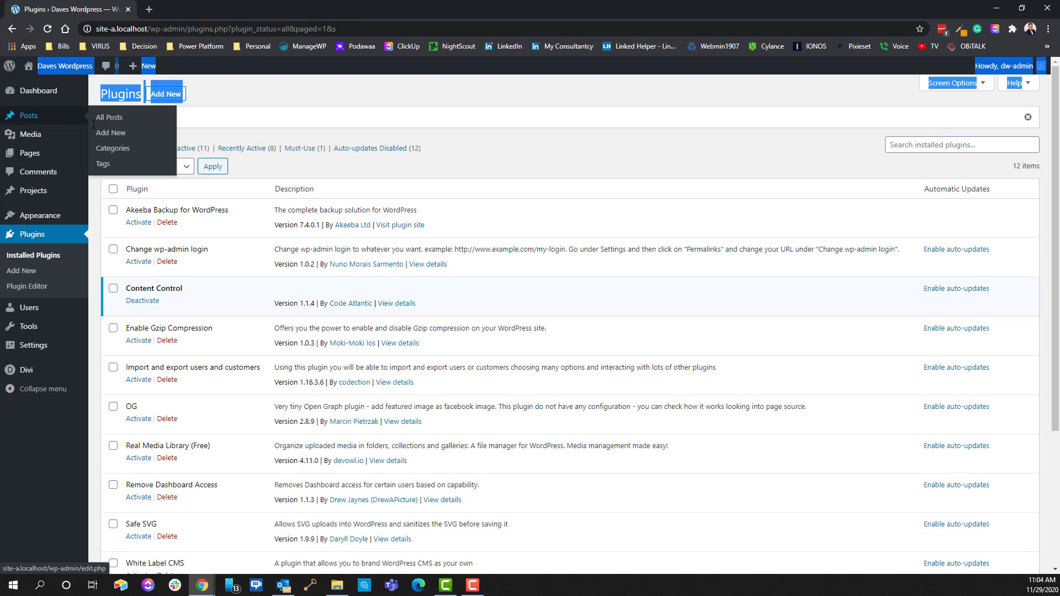
{"action": "left_click", "coordinate": [226, 118]}
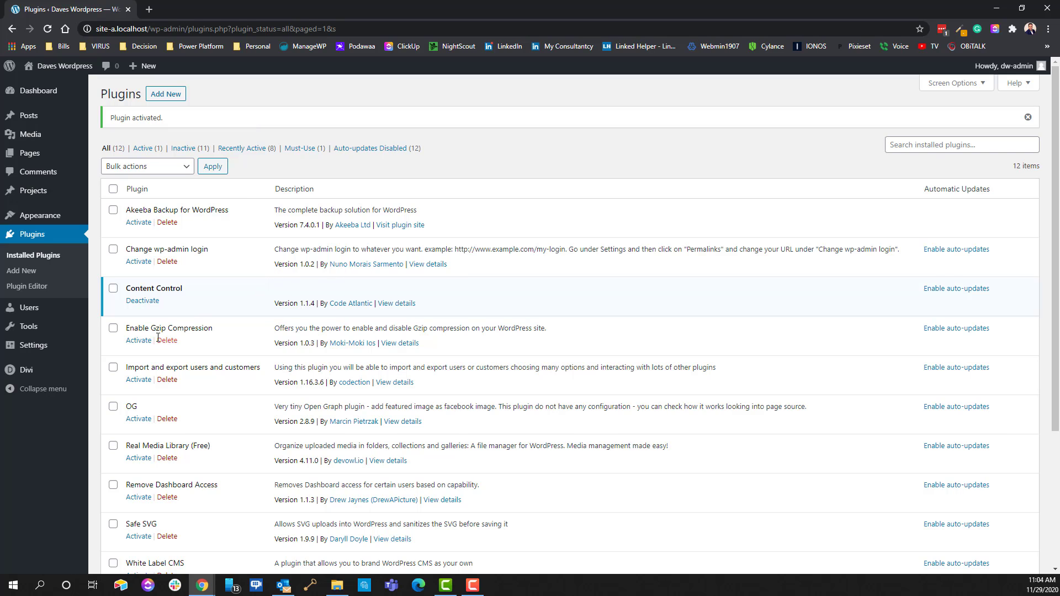
- Set Content Control's default denial message to "YOU HAVE BEEN LOCKED OUT OF THIS CONTENT - HA HA!" and save the changes
{"action": "mouse_move", "coordinate": [27, 354]}
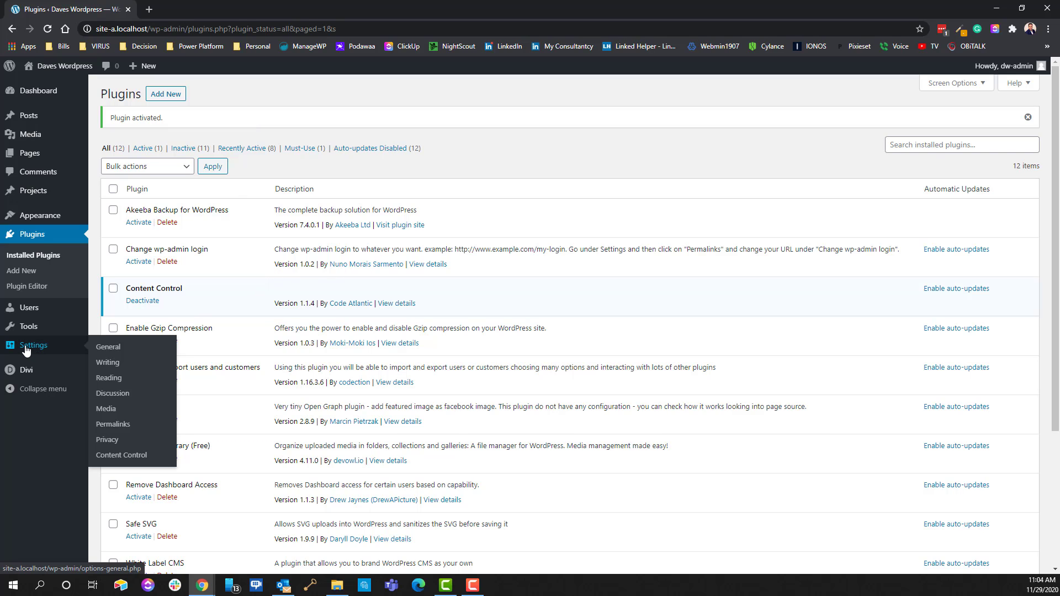
{"action": "left_click", "coordinate": [113, 456]}
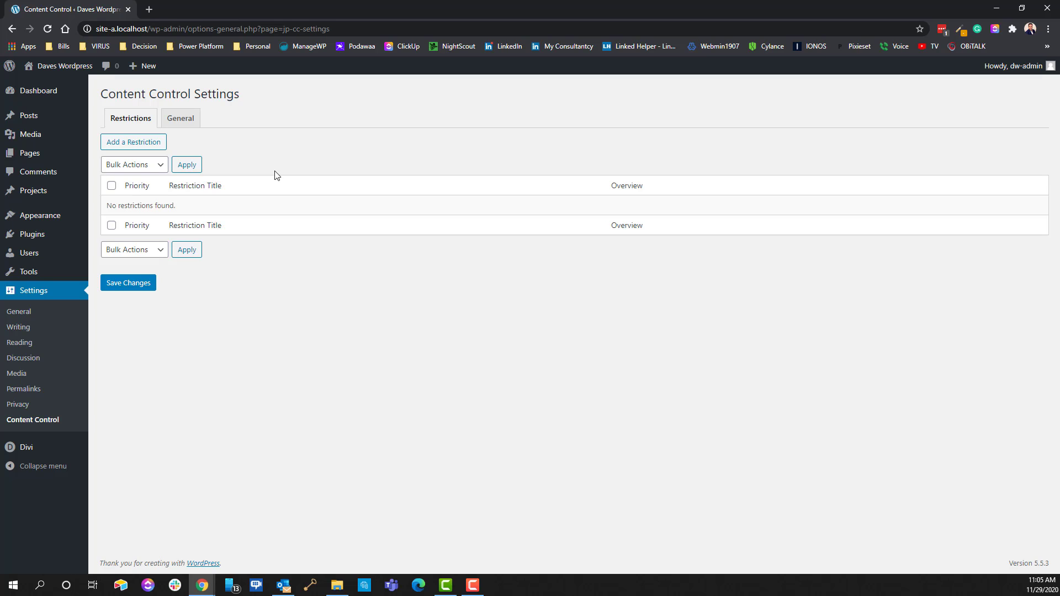
{"action": "left_click", "coordinate": [190, 126]}
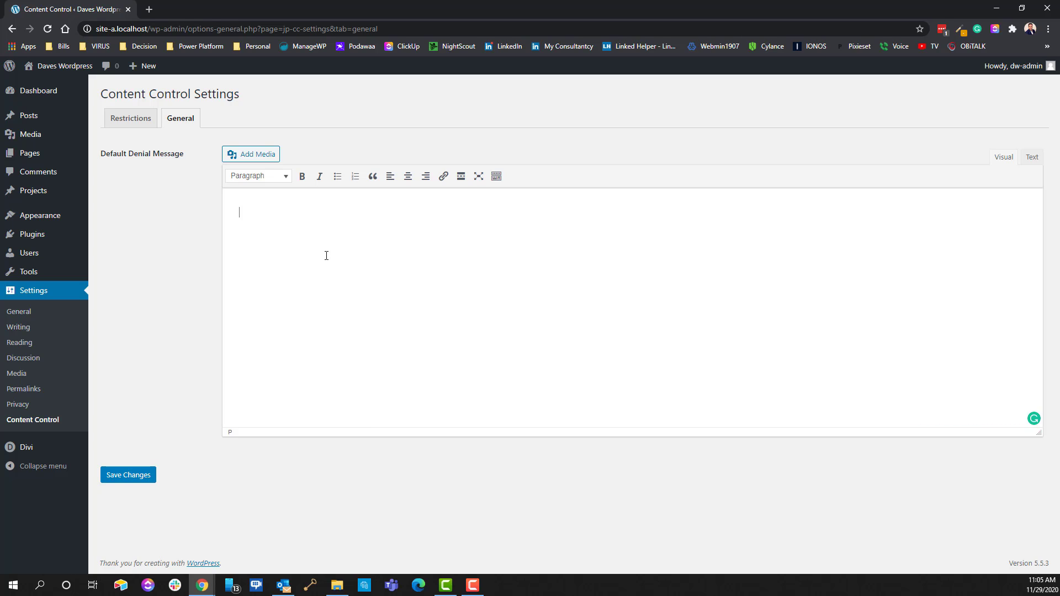
{"action": "type", "text": "YOU HAVE BEEN LOCKED OUT OF THIS CONTENT - HA HA!"}
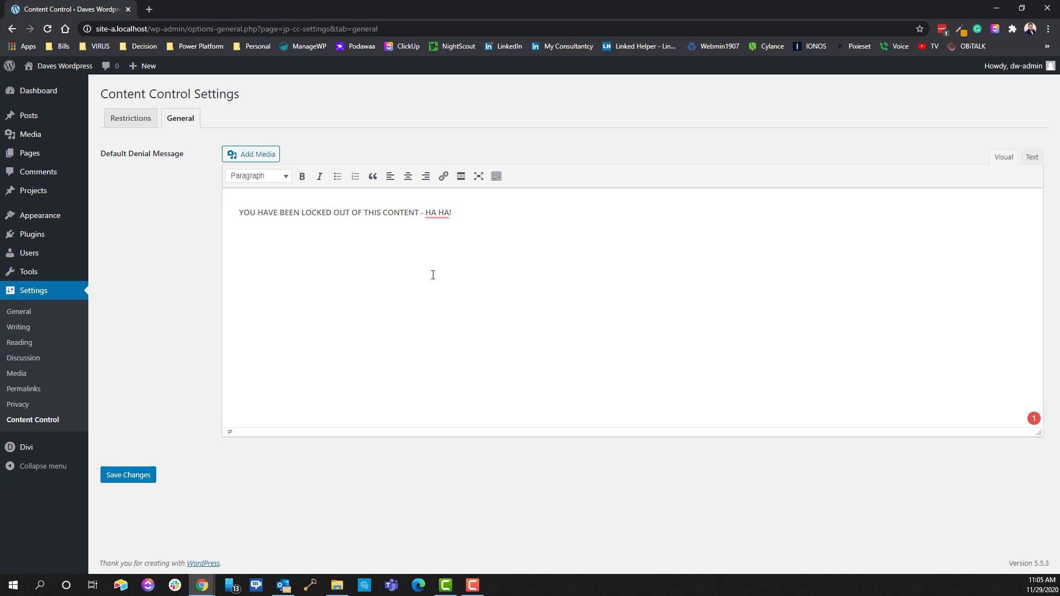
{"action": "left_click", "coordinate": [138, 476]}
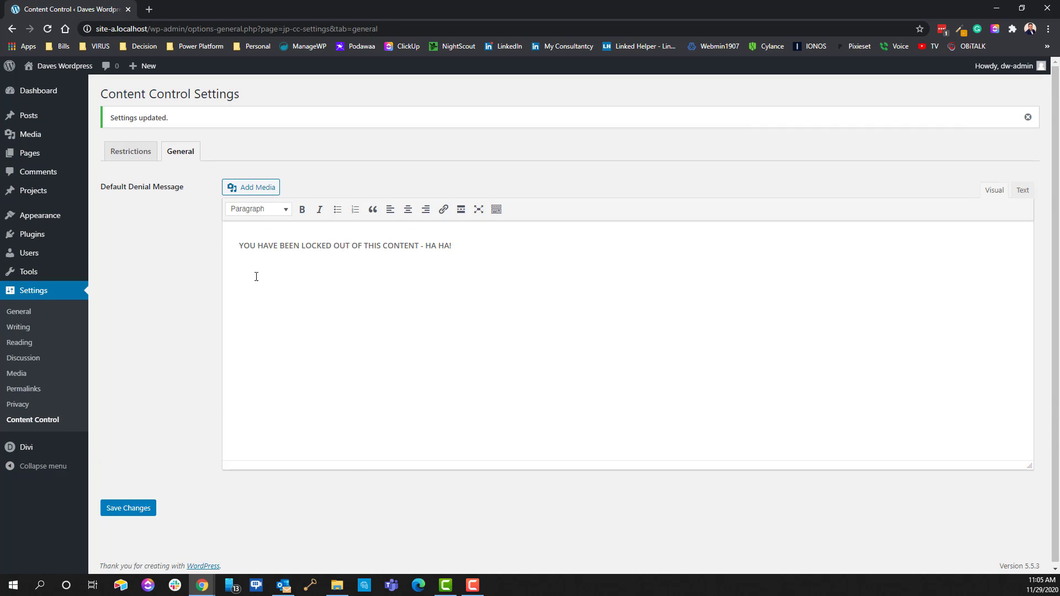
{"action": "left_click_drag", "start_coordinate": [230, 244], "coordinate": [488, 241]}
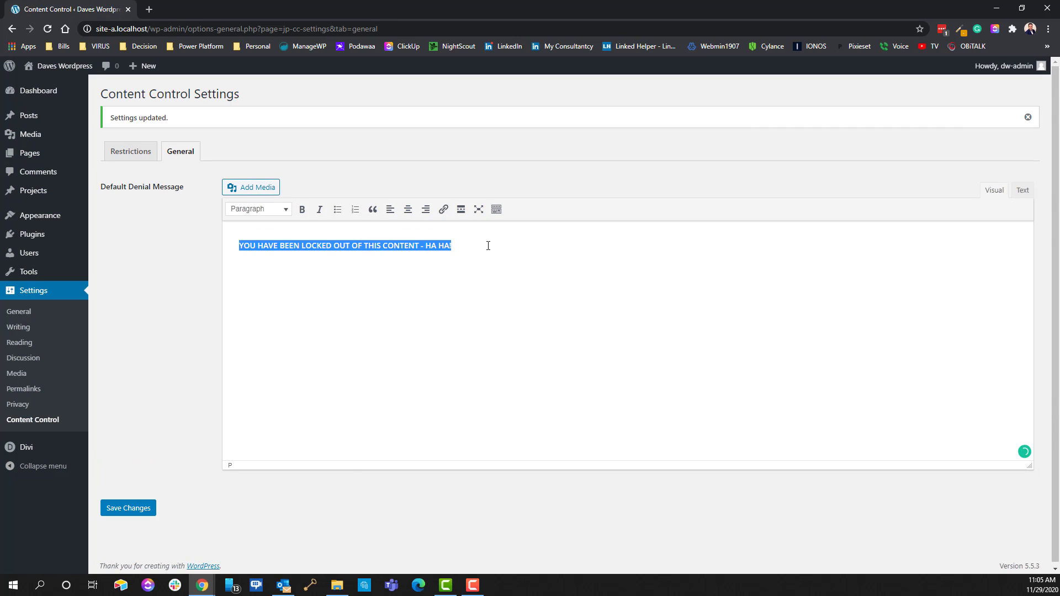
- Center the default denial message, insert three blank lines above it, and save the changes
{"action": "left_click", "coordinate": [408, 209]}
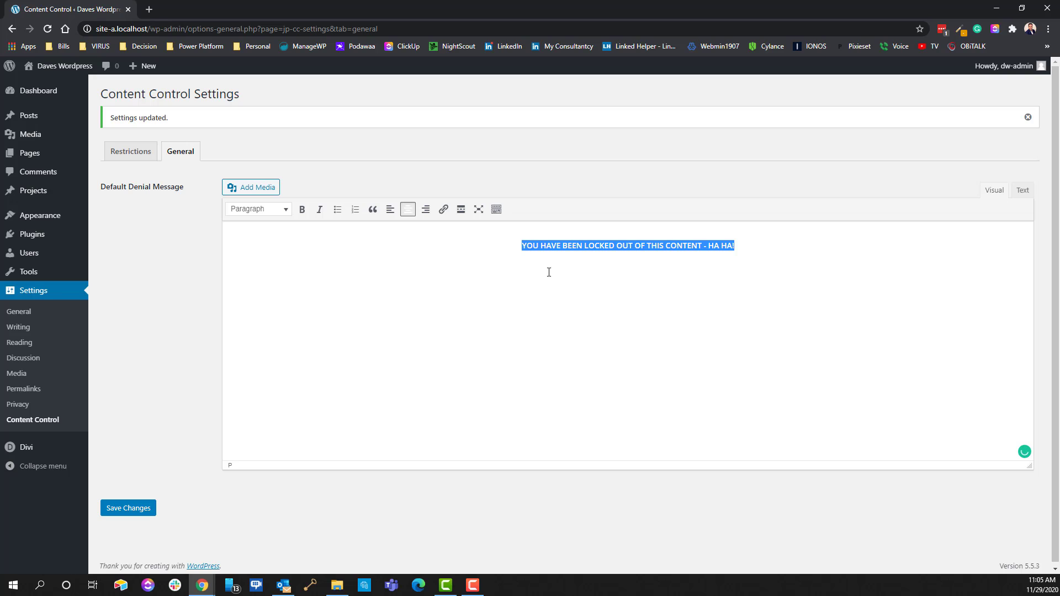
{"action": "key", "text": "Home"}
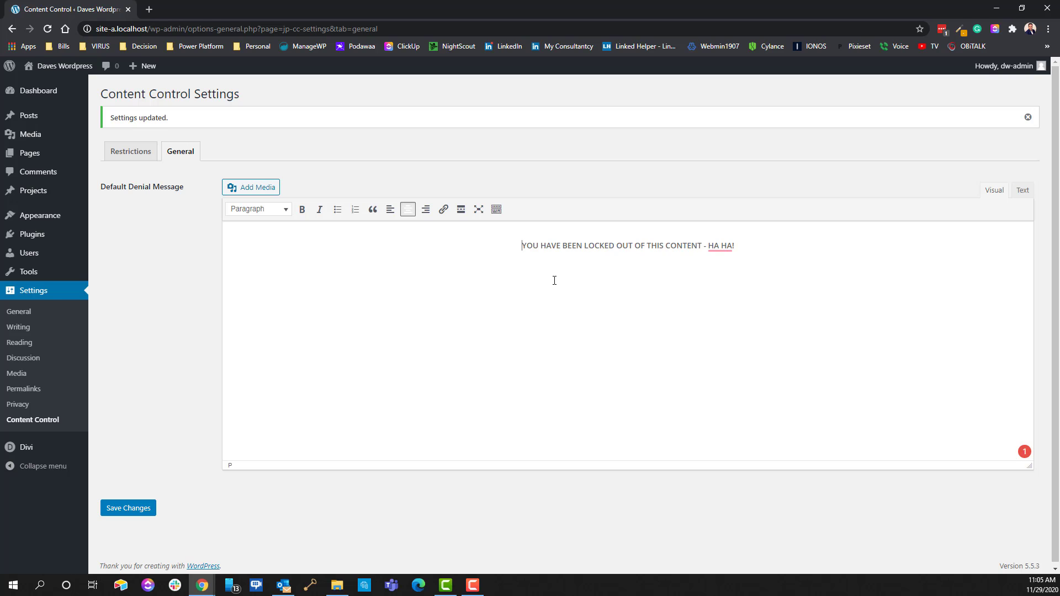
{"action": "key", "text": "Return"}
{"action": "key", "text": "Return"}
{"action": "key", "text": "Return"}
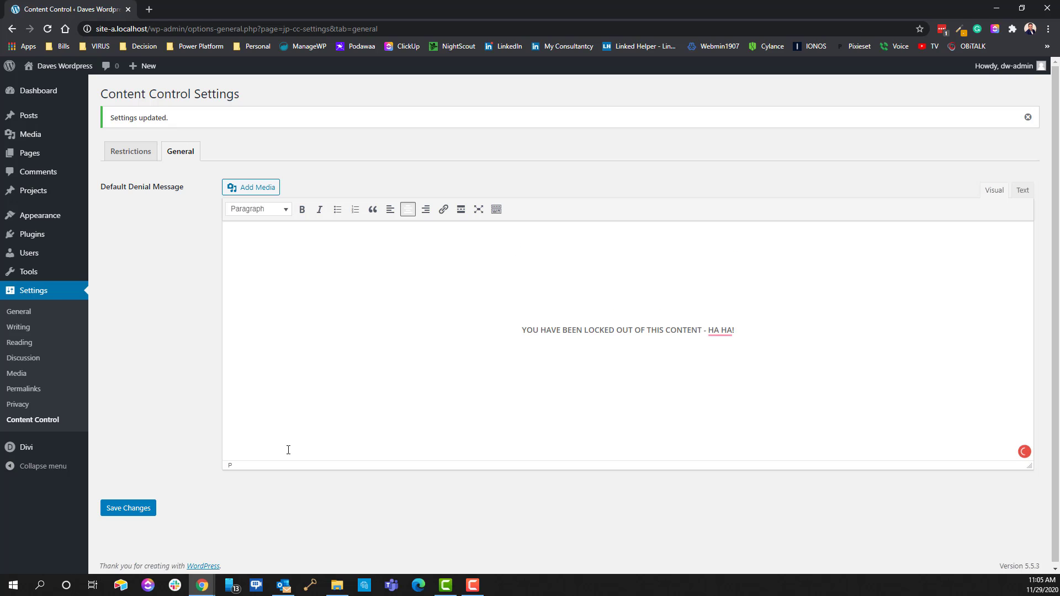
{"action": "left_click", "coordinate": [130, 508]}
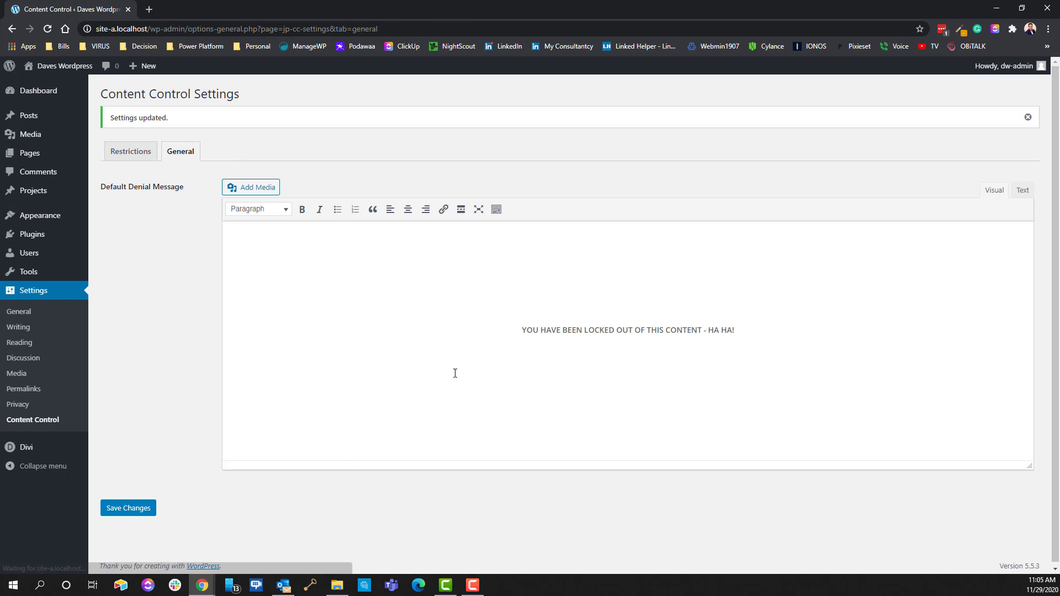
- Start a new restriction titled "Locked Pages to Subscribers" and allow only logged-in users with the Subscriber role to see the content
{"action": "left_click", "coordinate": [138, 152]}
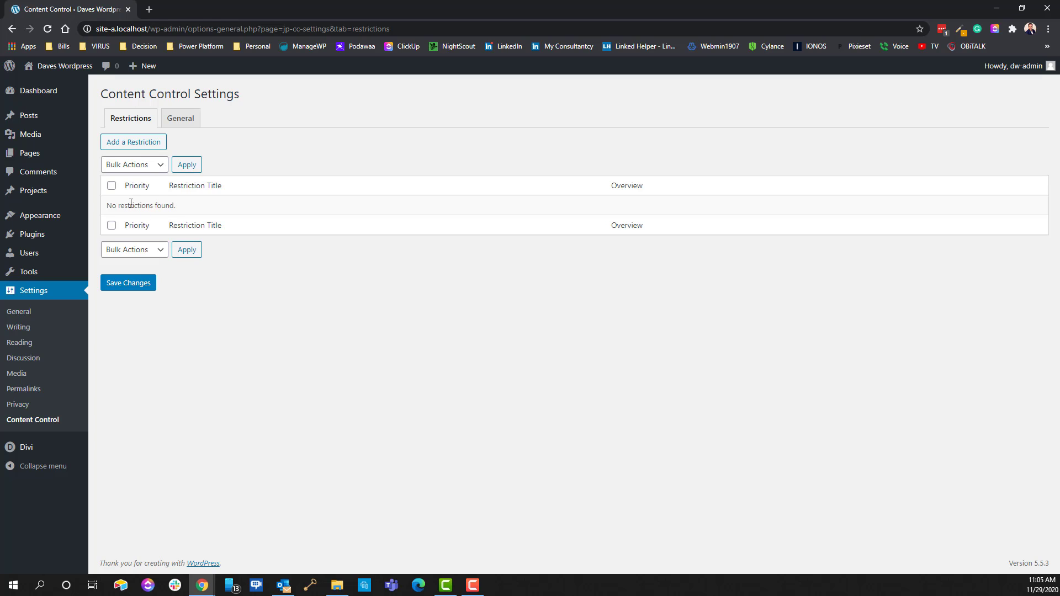
{"action": "left_click", "coordinate": [119, 143]}
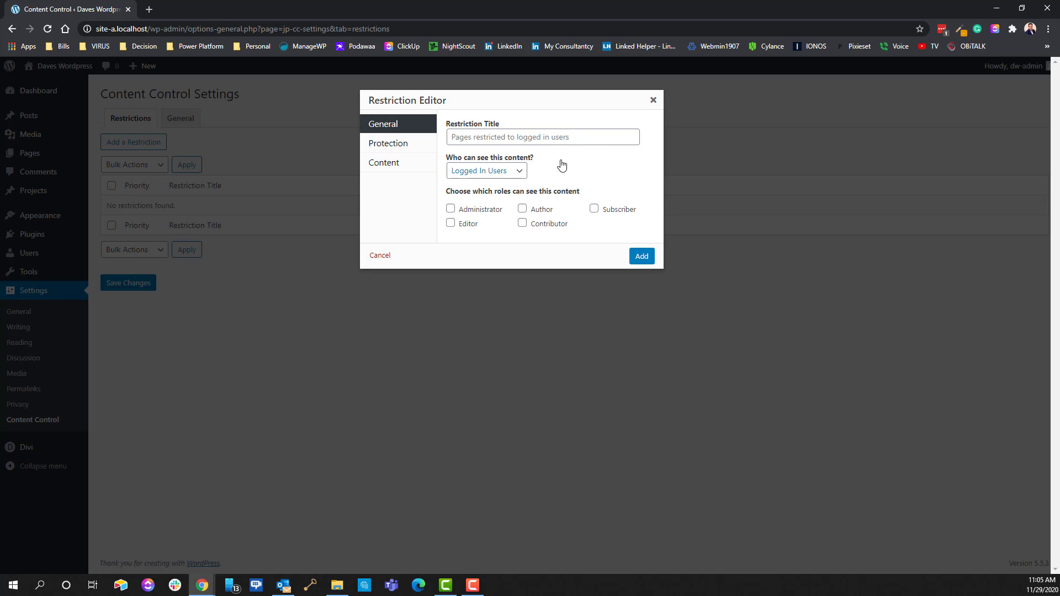
{"action": "left_click", "coordinate": [506, 138]}
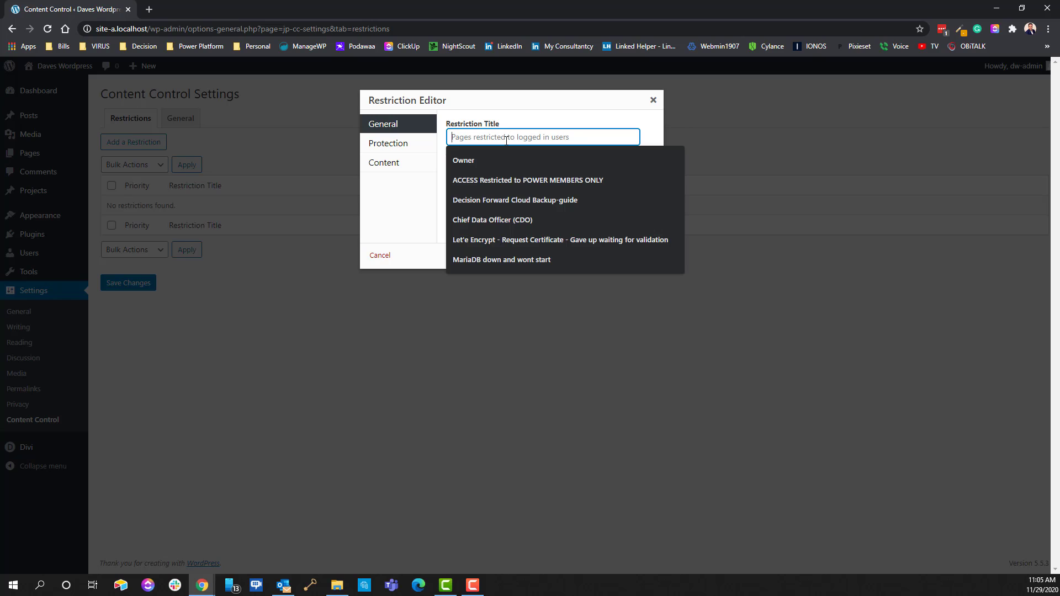
{"action": "left_click", "coordinate": [543, 111]}
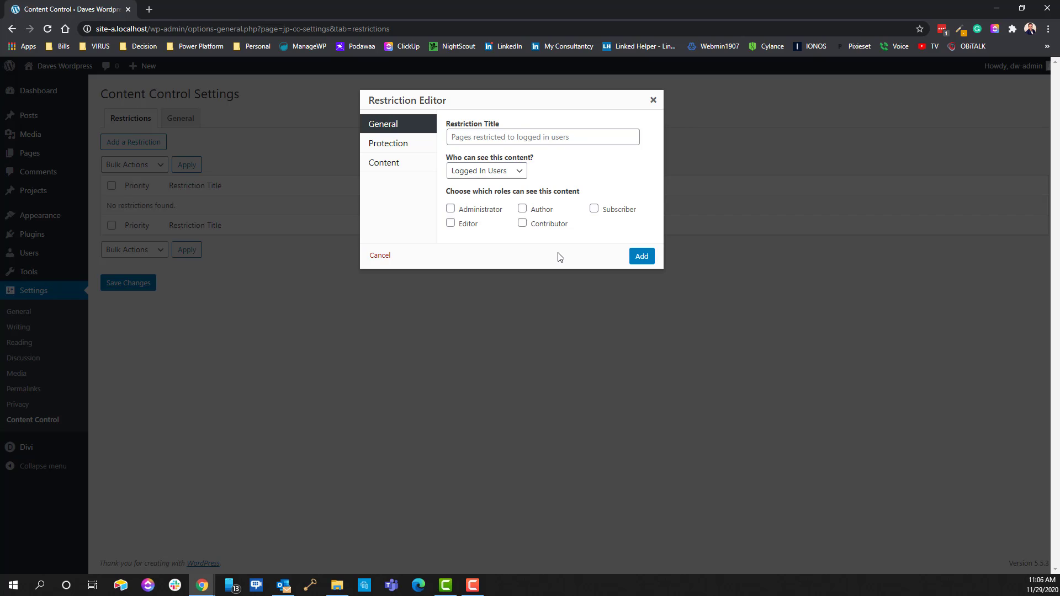
{"action": "left_click", "coordinate": [487, 138]}
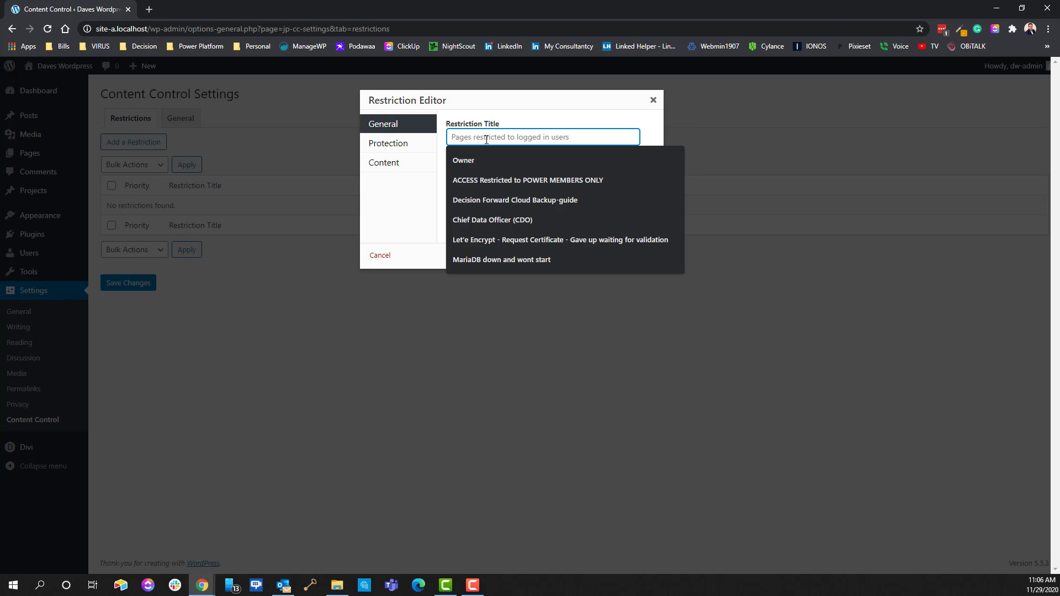
{"action": "type", "text": "Locke"}
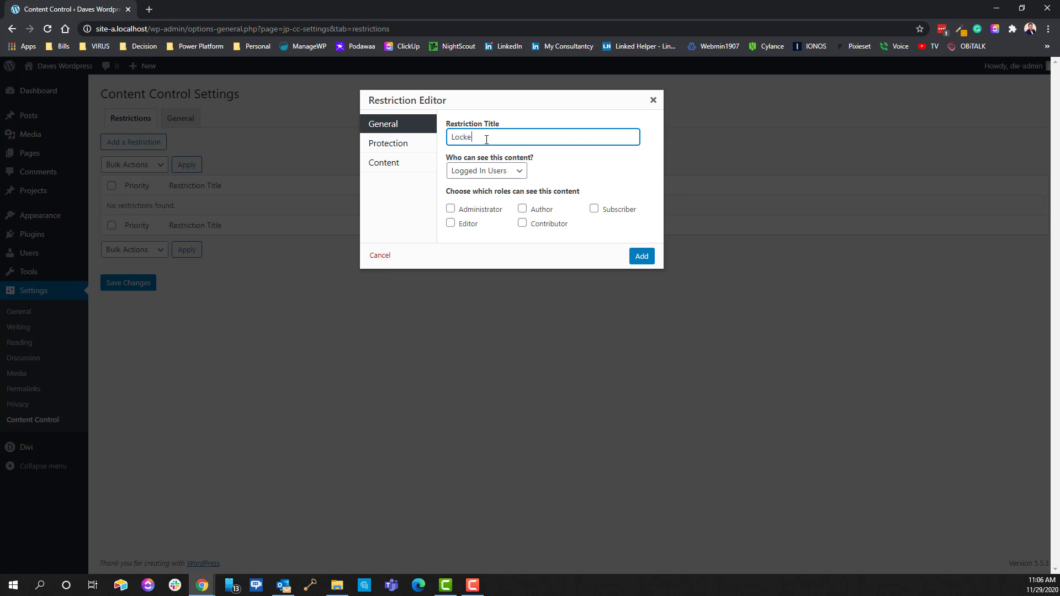
{"action": "type", "text": "d Papers"}
{"action": "type", "text": "to Subscri"}
{"action": "type", "text": "bers"}
{"action": "left_click", "coordinate": [595, 208]}
{"action": "left_click_drag", "start_coordinate": [569, 138], "coordinate": [429, 143]}
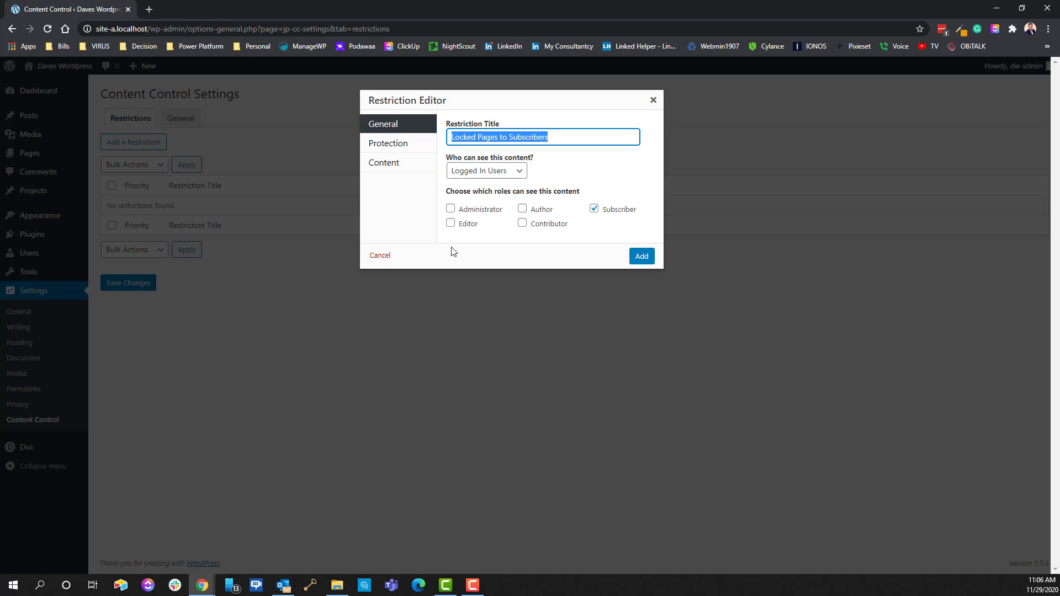
- Check the redirect destinations in the restriction's protection options and set the protection method to Custom Message
{"action": "left_click", "coordinate": [393, 152]}
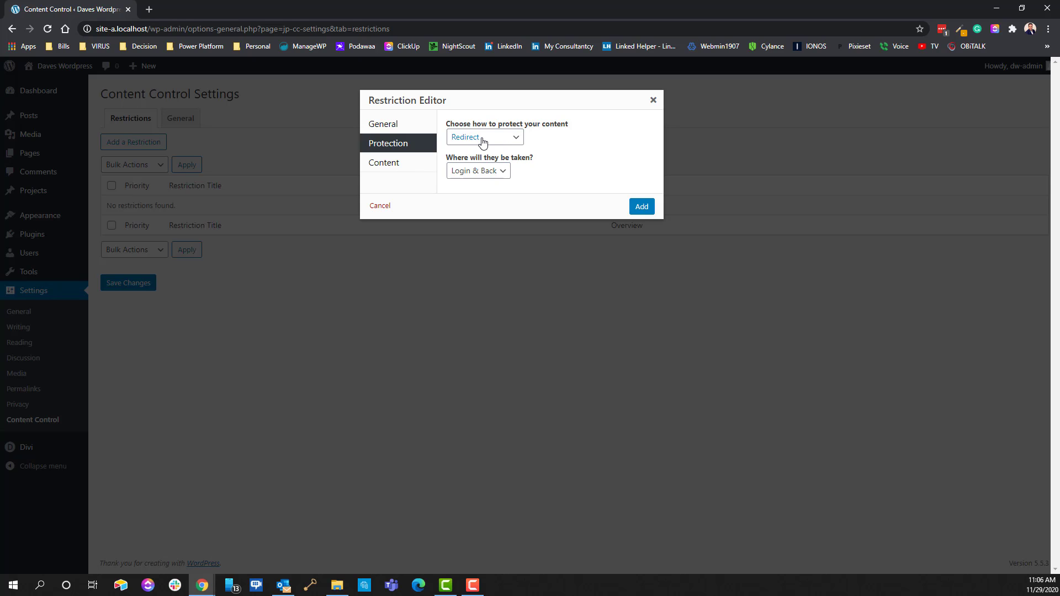
{"action": "left_click", "coordinate": [478, 173]}
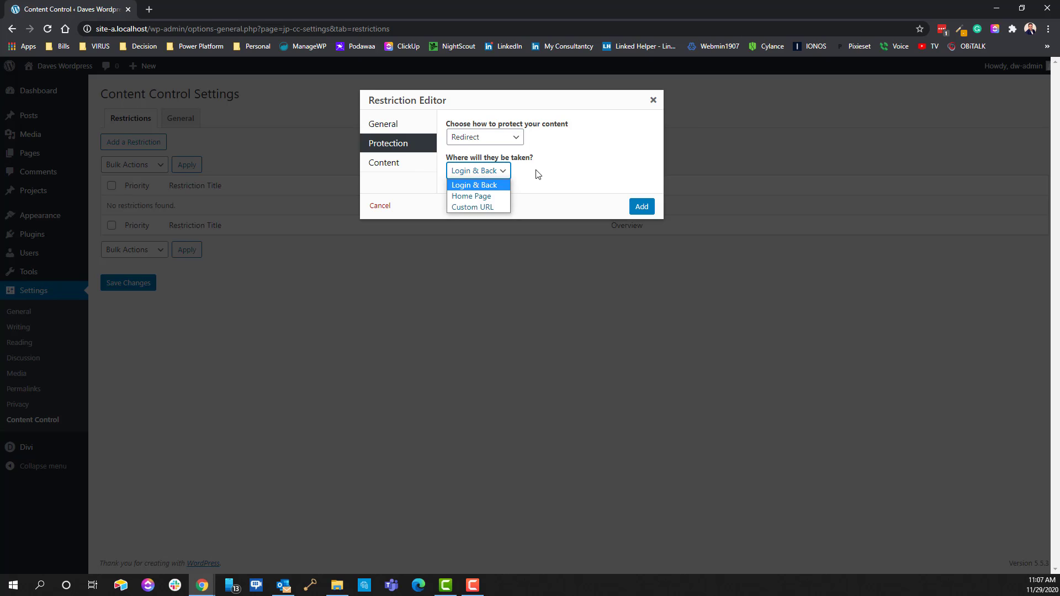
{"action": "left_click", "coordinate": [539, 175]}
{"action": "left_click", "coordinate": [461, 173]}
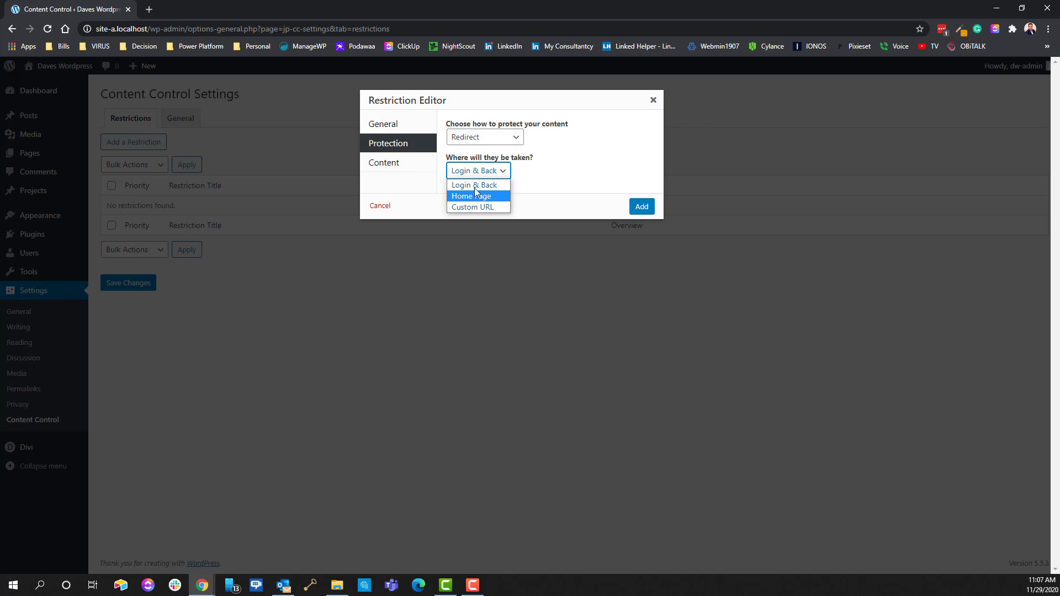
{"action": "left_click", "coordinate": [574, 184]}
{"action": "left_click", "coordinate": [492, 138]}
{"action": "left_click", "coordinate": [486, 152]}
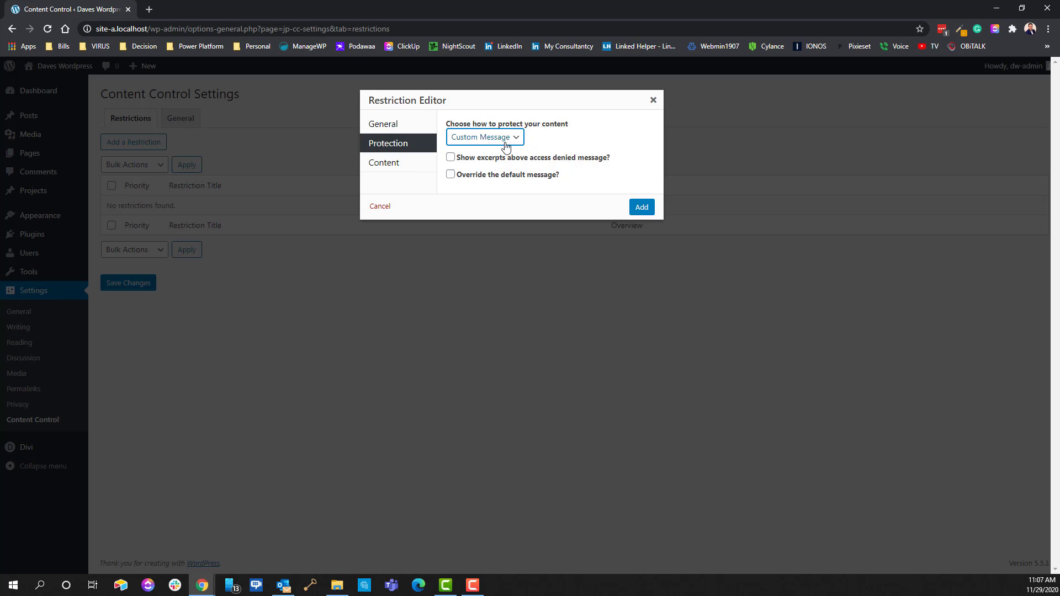
{"action": "left_click", "coordinate": [475, 138]}
{"action": "left_click", "coordinate": [467, 163]}
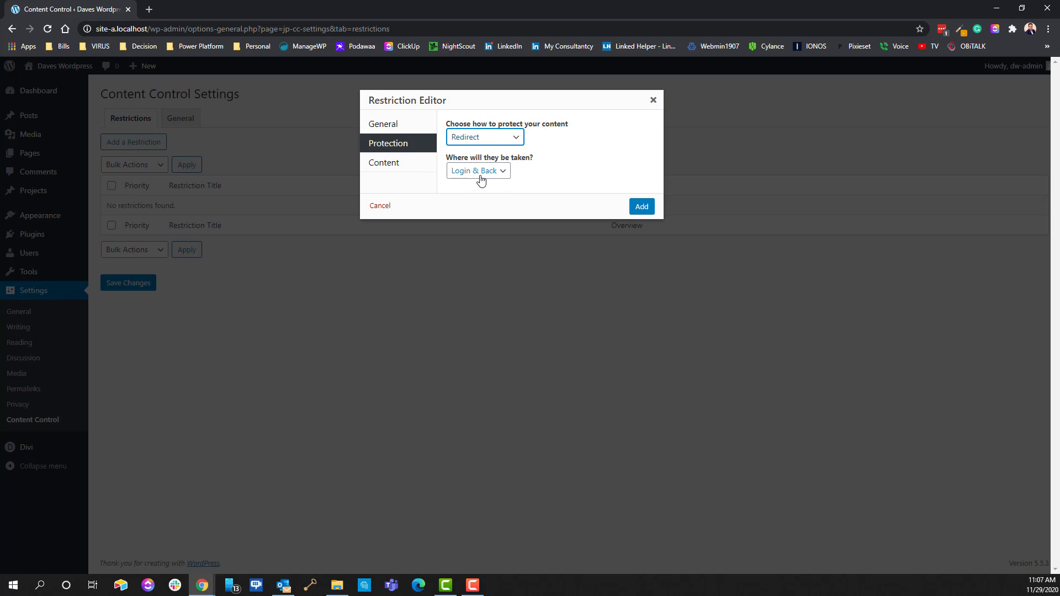
{"action": "left_click", "coordinate": [473, 140]}
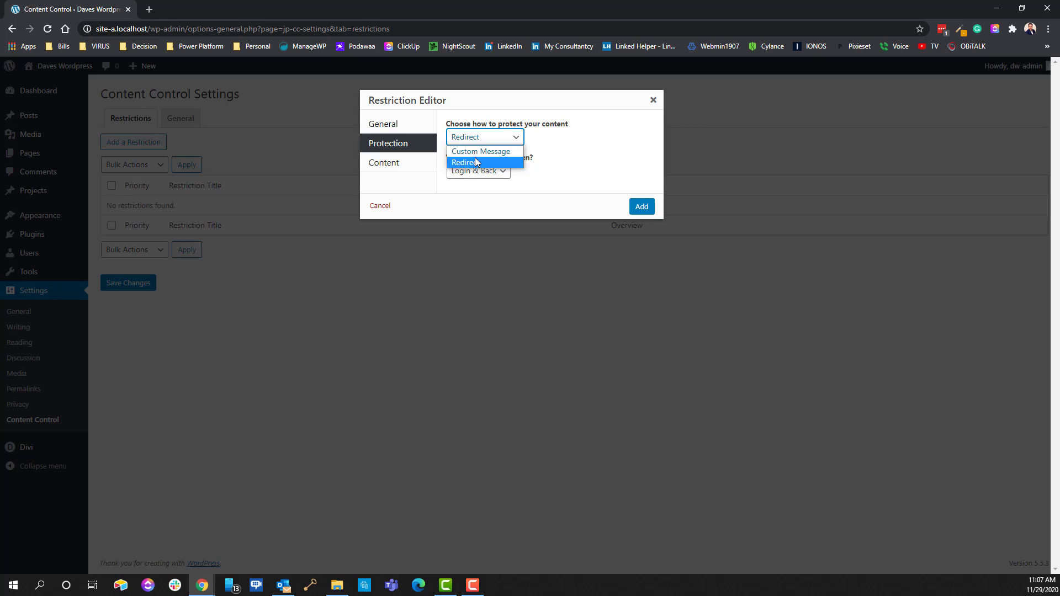
{"action": "left_click", "coordinate": [473, 153]}
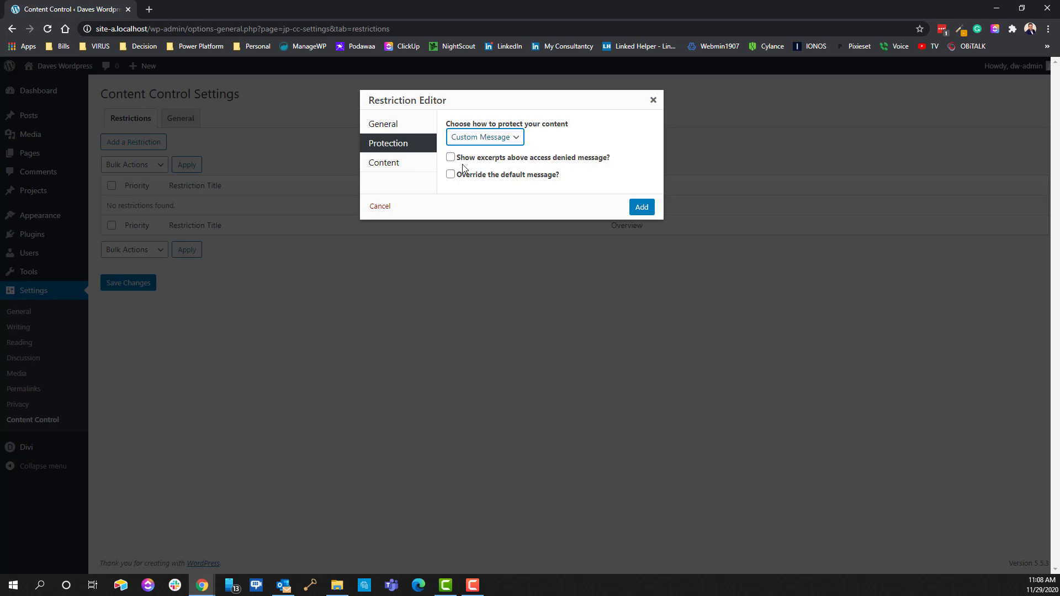
- Examine the content types the restriction can apply to, from posts and pages through to project tags
{"action": "left_click", "coordinate": [397, 164]}
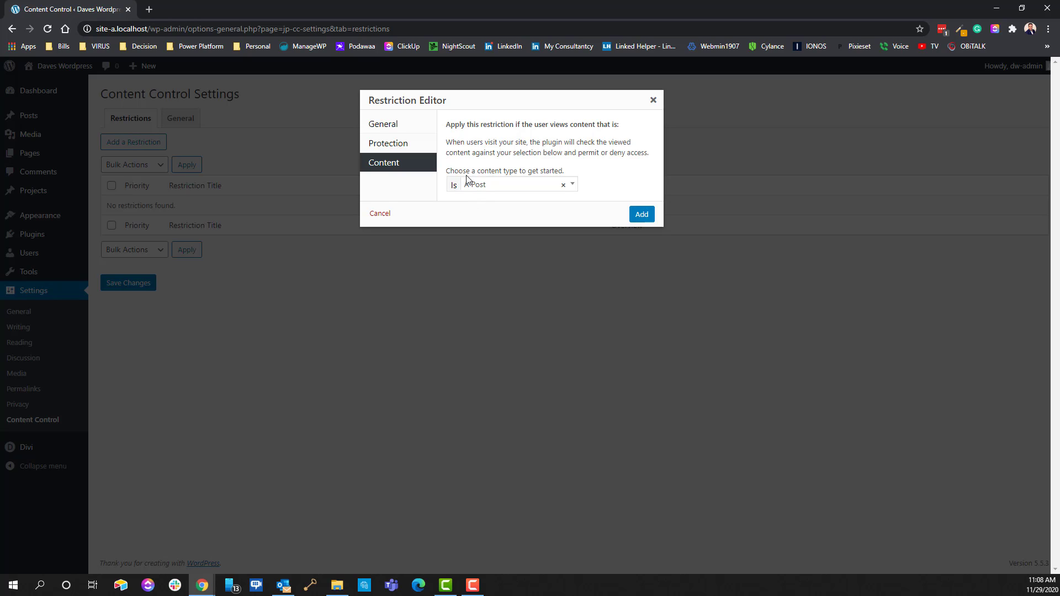
{"action": "left_click", "coordinate": [546, 191]}
{"action": "scroll", "coordinate": [557, 253], "scroll_direction": "down", "scroll_amount": 5}
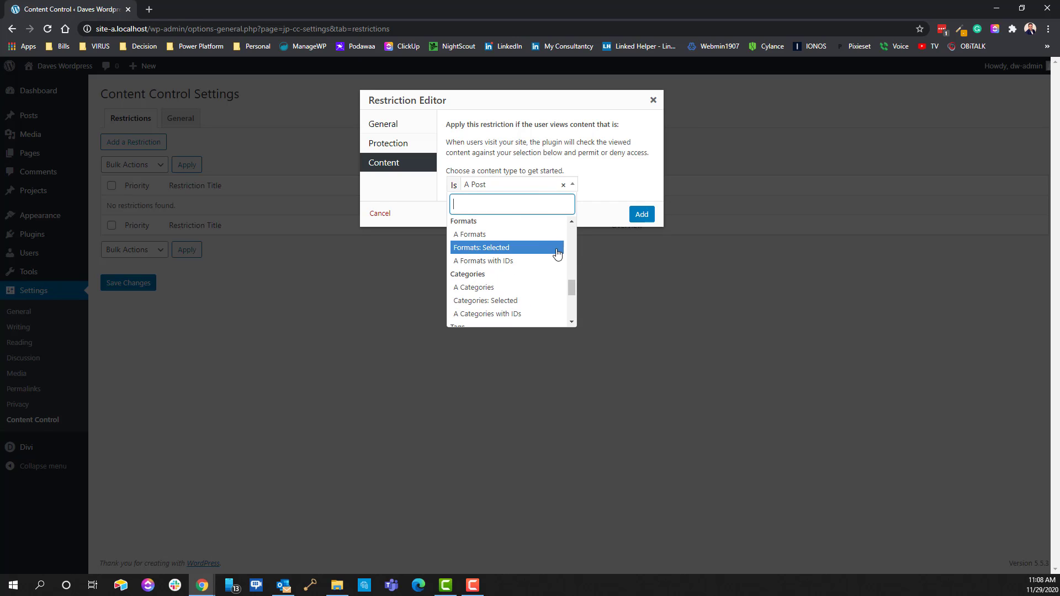
{"action": "scroll", "coordinate": [557, 253], "scroll_direction": "down", "scroll_amount": 1}
{"action": "scroll", "coordinate": [552, 249], "scroll_direction": "up", "scroll_amount": 6}
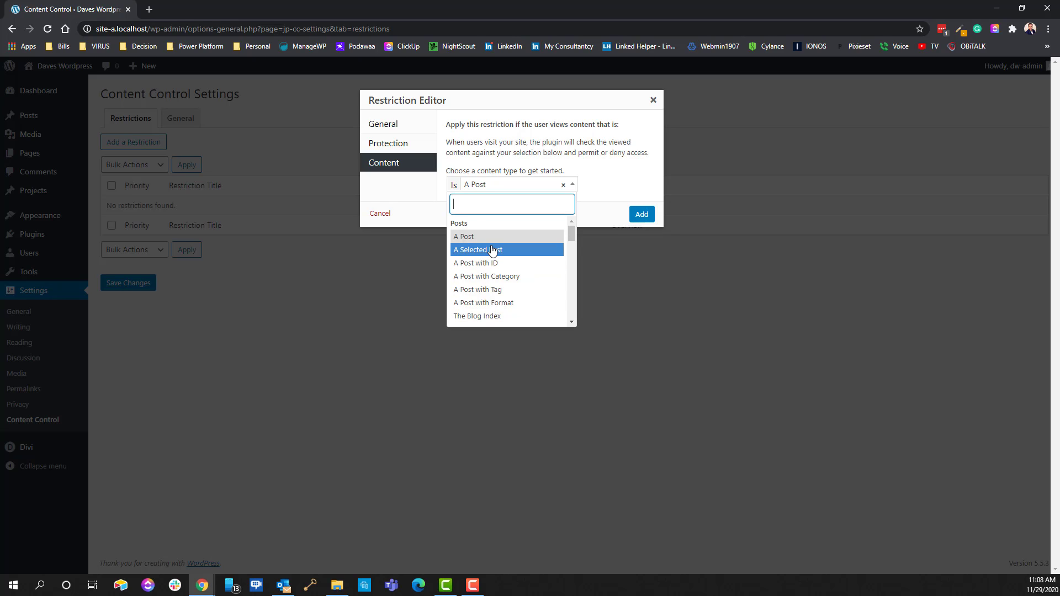
{"action": "scroll", "coordinate": [492, 251], "scroll_direction": "down", "scroll_amount": 1}
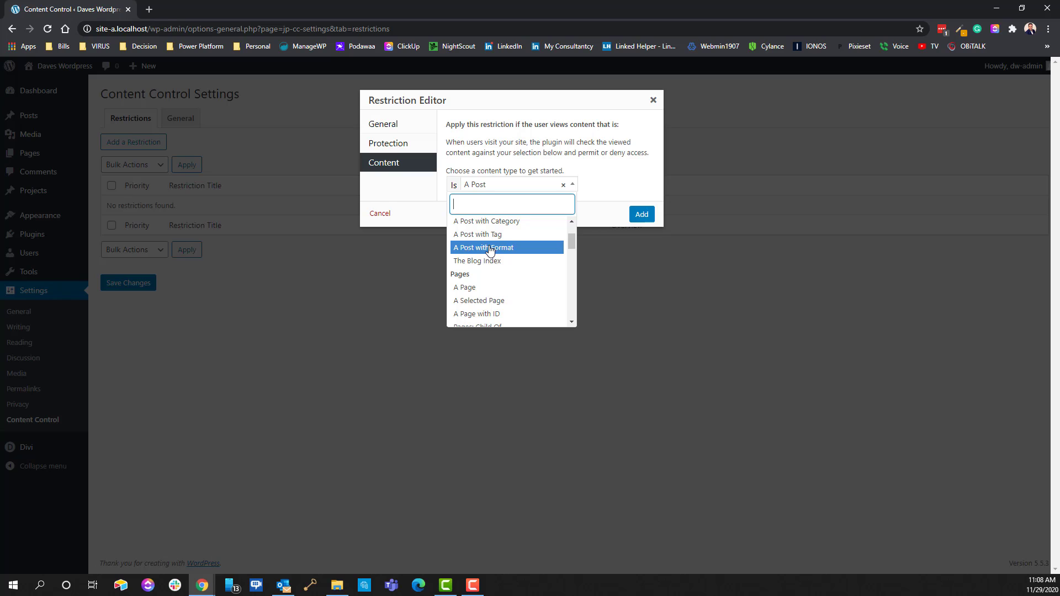
{"action": "scroll", "coordinate": [488, 250], "scroll_direction": "up", "scroll_amount": 1}
{"action": "scroll", "coordinate": [472, 276], "scroll_direction": "down", "scroll_amount": 1}
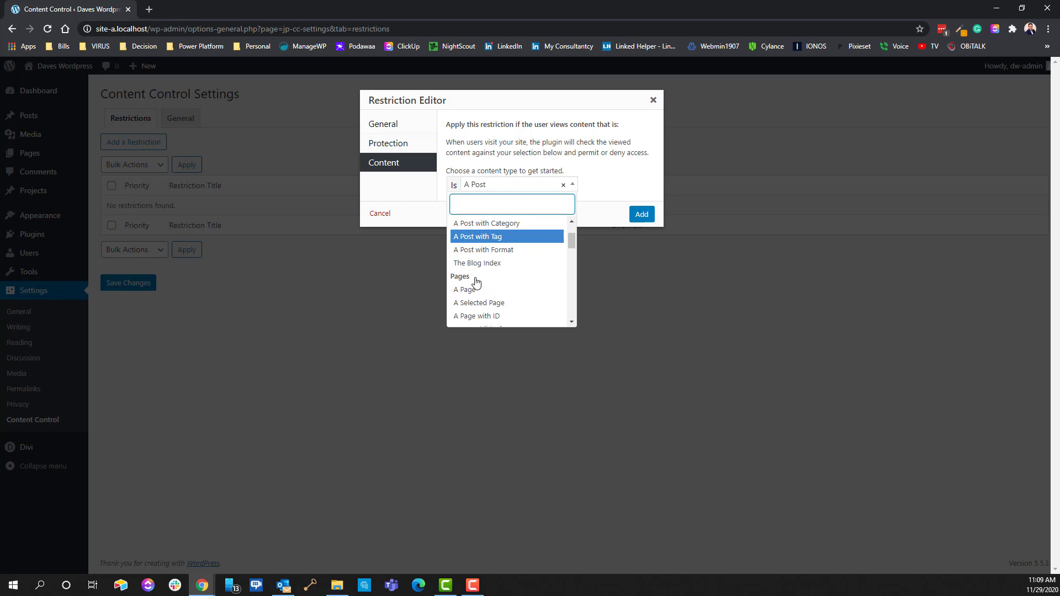
{"action": "scroll", "coordinate": [467, 279], "scroll_direction": "down", "scroll_amount": 4}
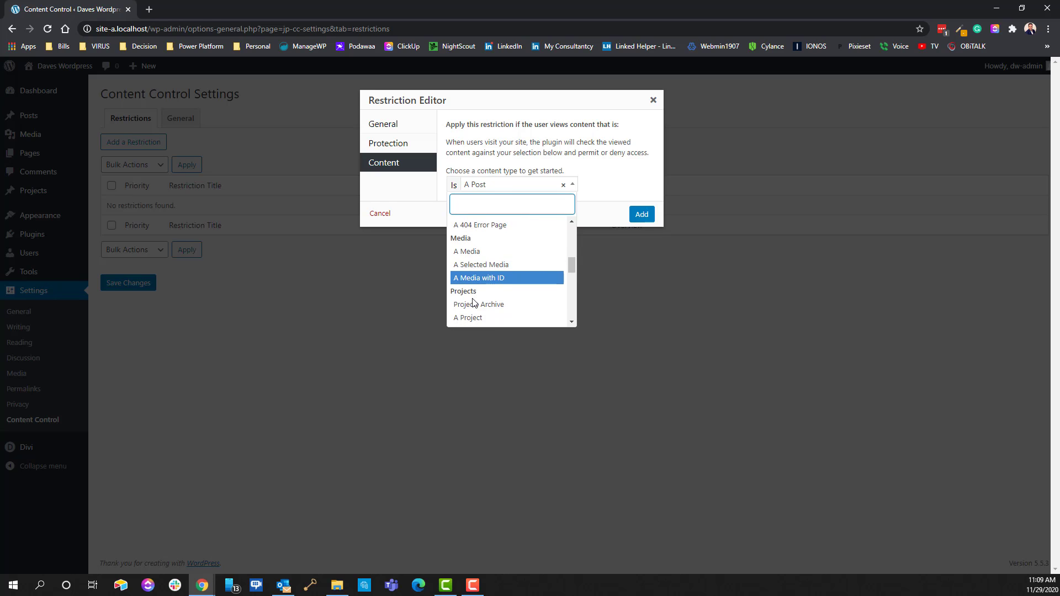
{"action": "scroll", "coordinate": [462, 251], "scroll_direction": "down", "scroll_amount": 1}
{"action": "scroll", "coordinate": [464, 259], "scroll_direction": "down", "scroll_amount": 1}
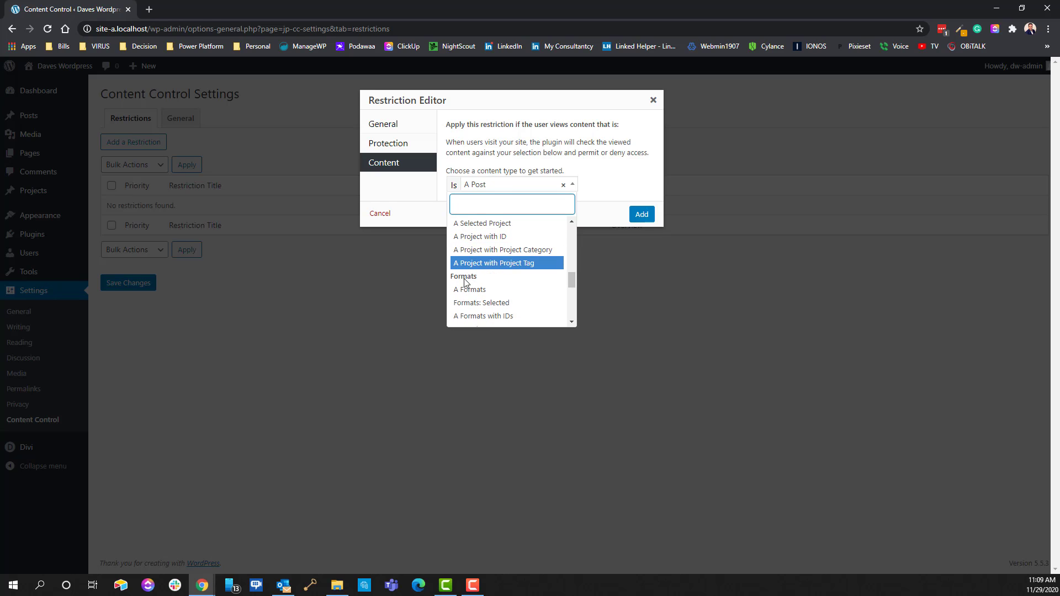
{"action": "scroll", "coordinate": [467, 282], "scroll_direction": "down", "scroll_amount": 2}
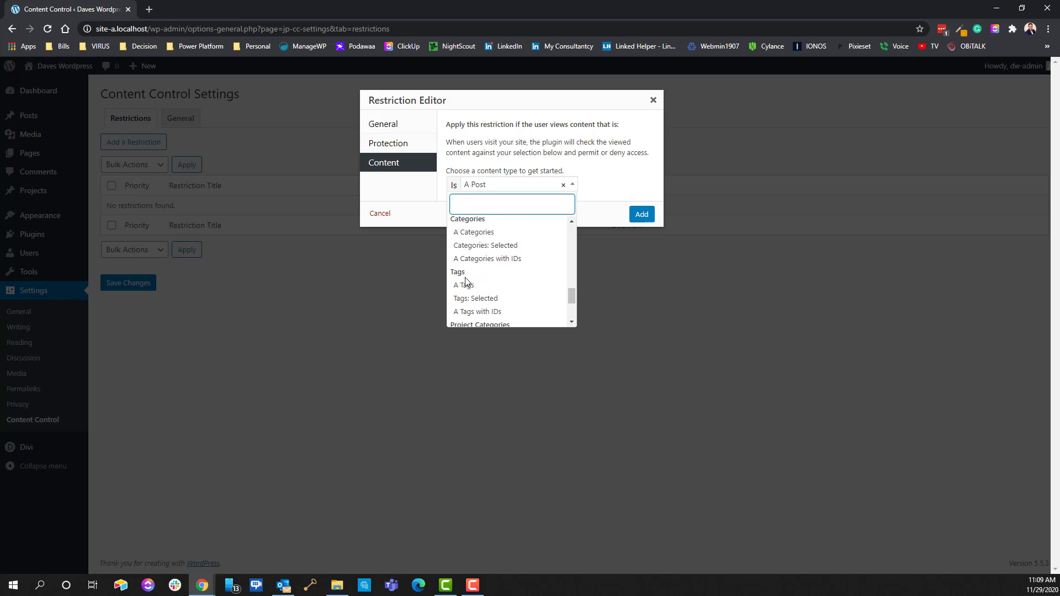
{"action": "scroll", "coordinate": [468, 283], "scroll_direction": "down", "scroll_amount": 1}
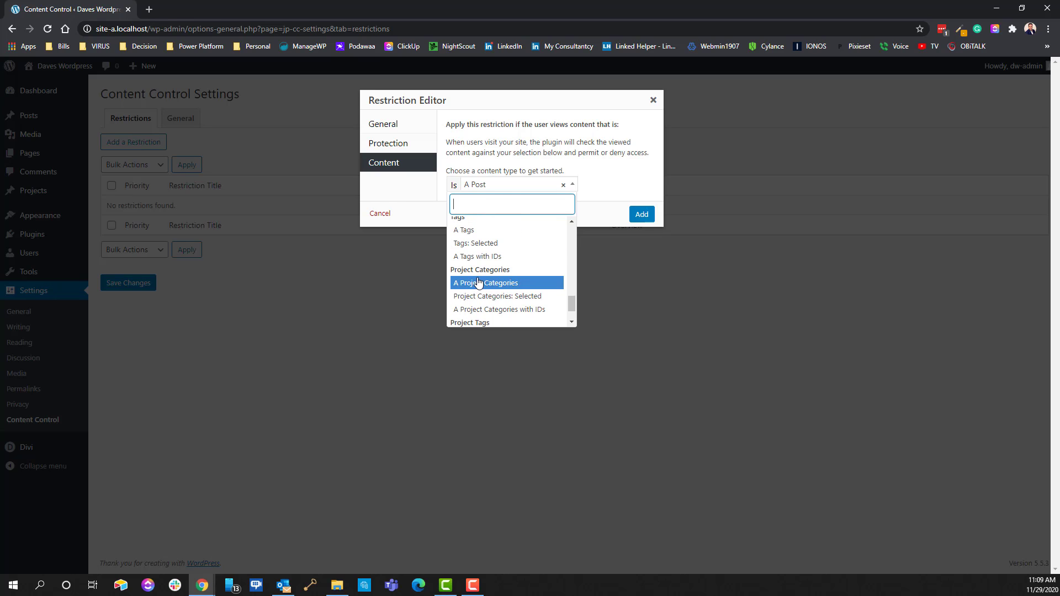
{"action": "scroll", "coordinate": [478, 282], "scroll_direction": "down", "scroll_amount": 1}
{"action": "scroll", "coordinate": [477, 282], "scroll_direction": "down", "scroll_amount": 1}
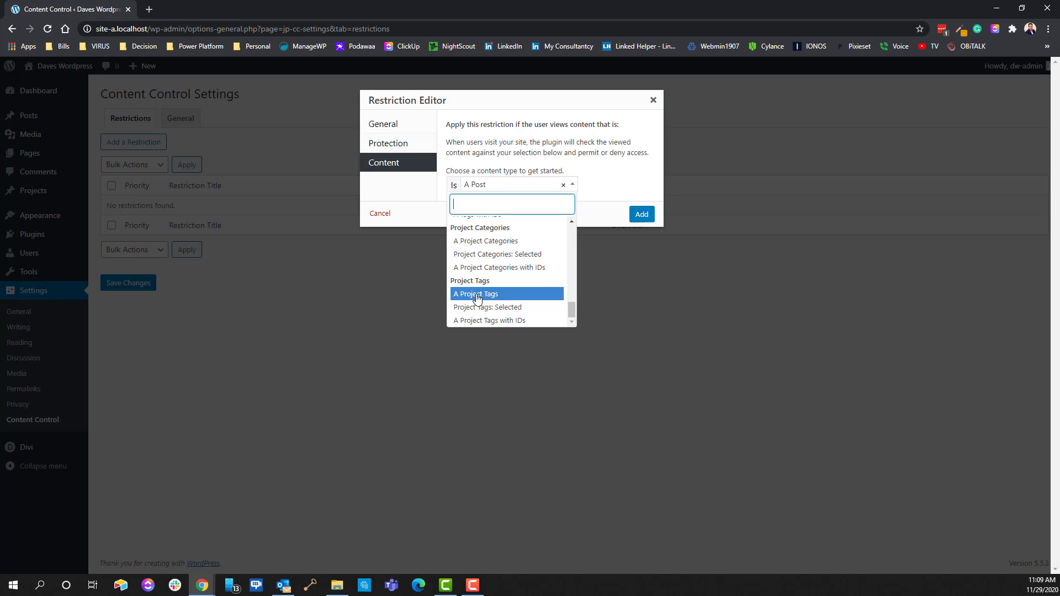
{"action": "scroll", "coordinate": [478, 298], "scroll_direction": "up", "scroll_amount": 10}
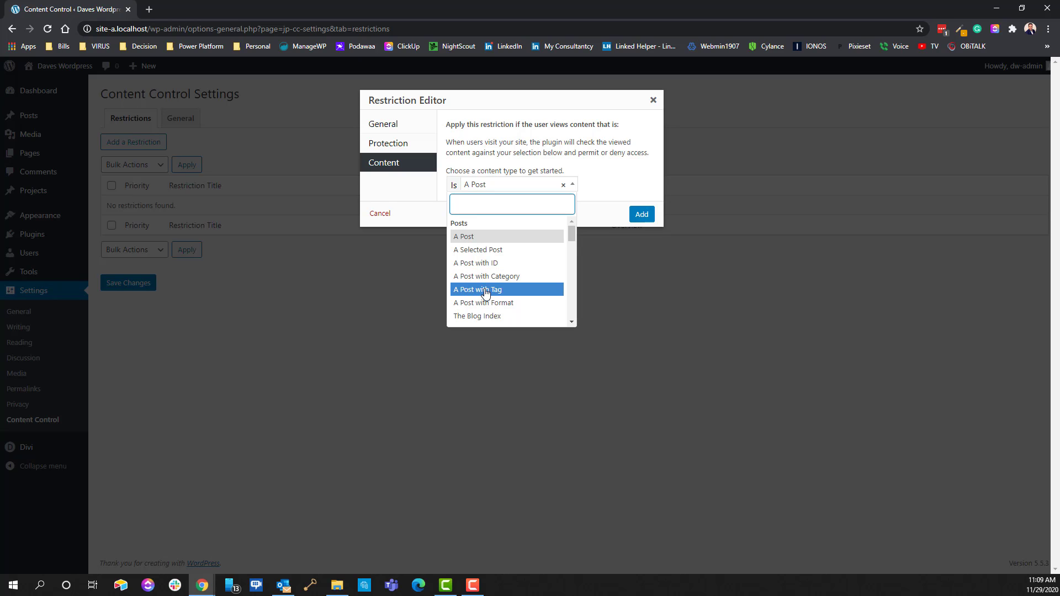
- Review the page-related conditions and set the restriction to apply when the viewed content is A Page
{"action": "scroll", "coordinate": [484, 291], "scroll_direction": "down", "scroll_amount": 3}
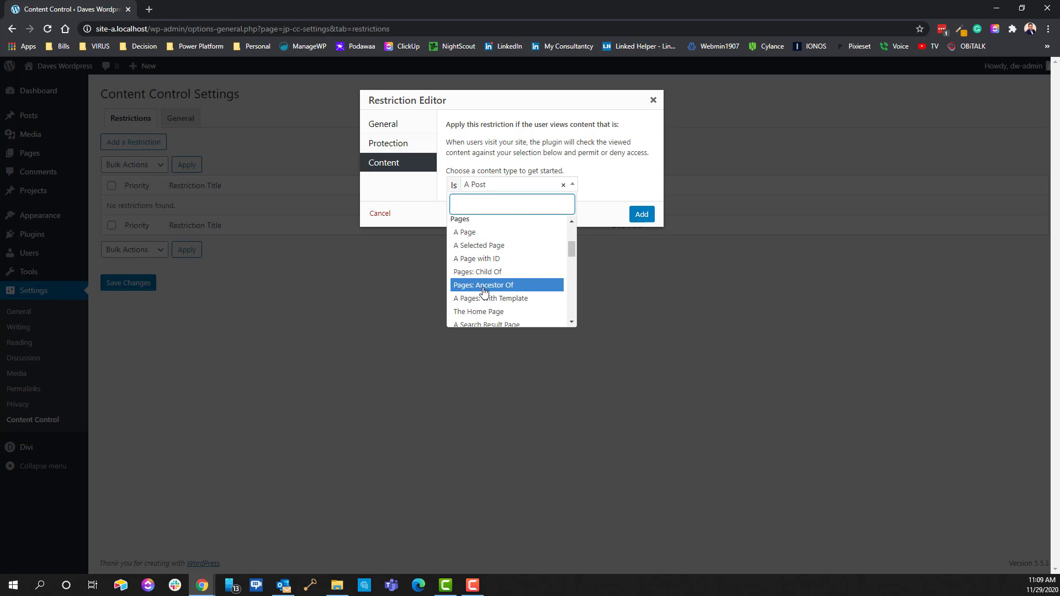
{"action": "scroll", "coordinate": [484, 291], "scroll_direction": "down", "scroll_amount": 2}
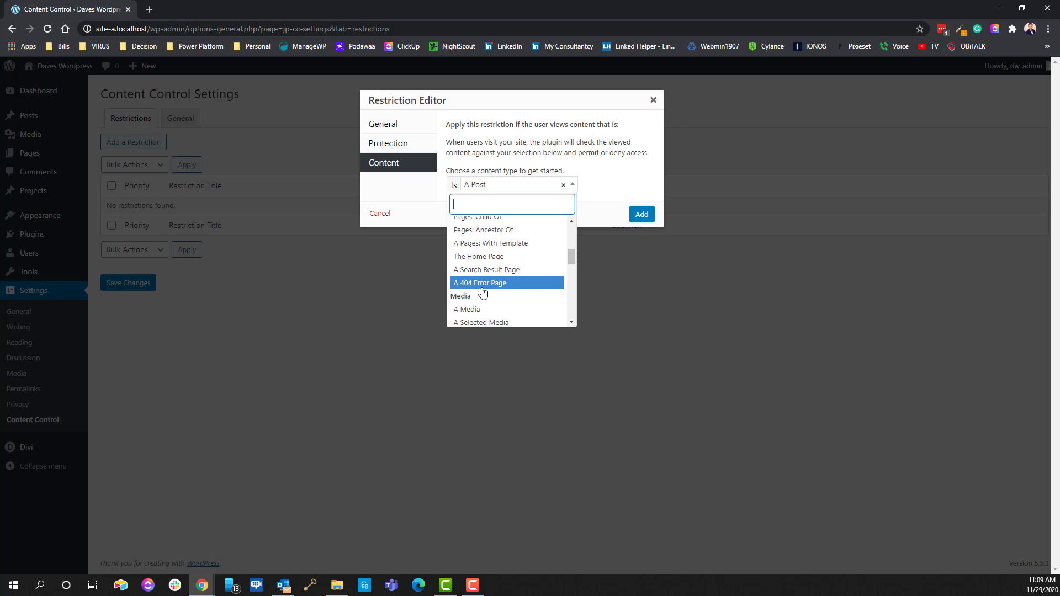
{"action": "scroll", "coordinate": [483, 292], "scroll_direction": "up", "scroll_amount": 2}
{"action": "scroll", "coordinate": [511, 291], "scroll_direction": "down", "scroll_amount": 2}
{"action": "scroll", "coordinate": [497, 289], "scroll_direction": "up", "scroll_amount": 2}
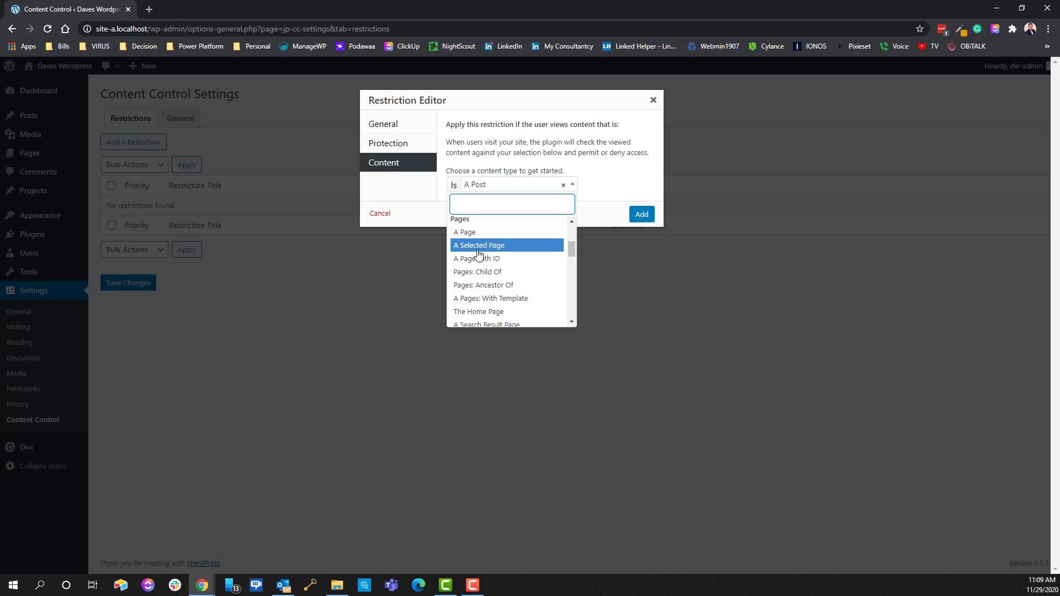
{"action": "scroll", "coordinate": [496, 257], "scroll_direction": "down", "scroll_amount": 2}
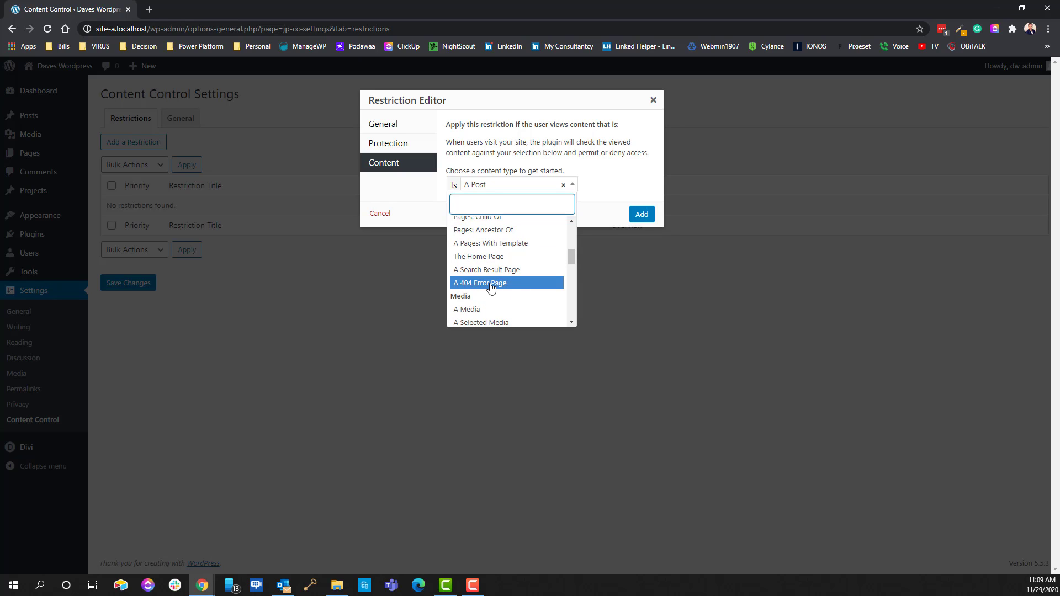
{"action": "scroll", "coordinate": [489, 286], "scroll_direction": "up", "scroll_amount": 2}
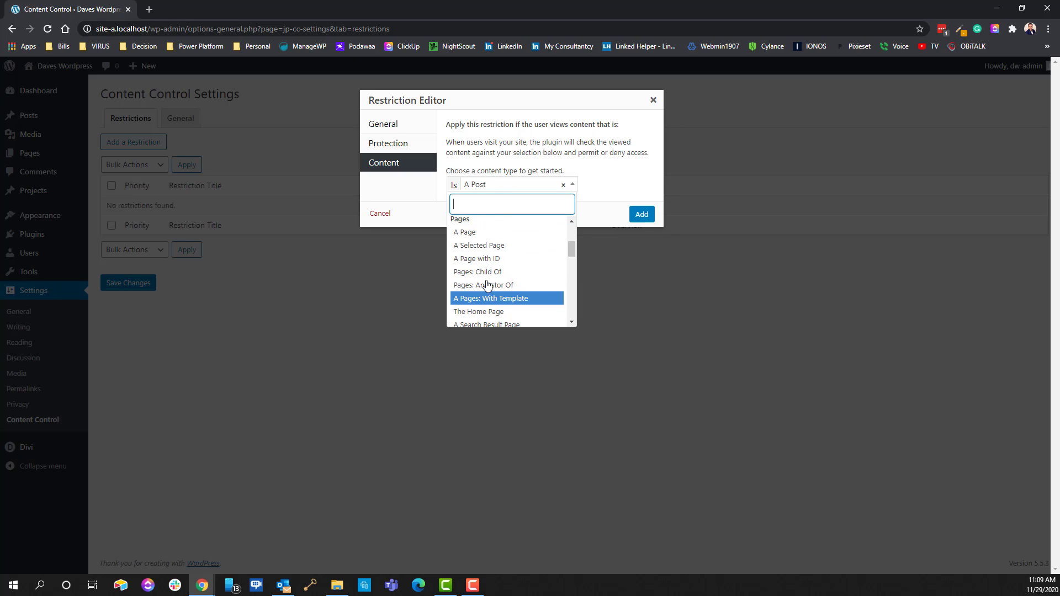
{"action": "left_click", "coordinate": [463, 232]}
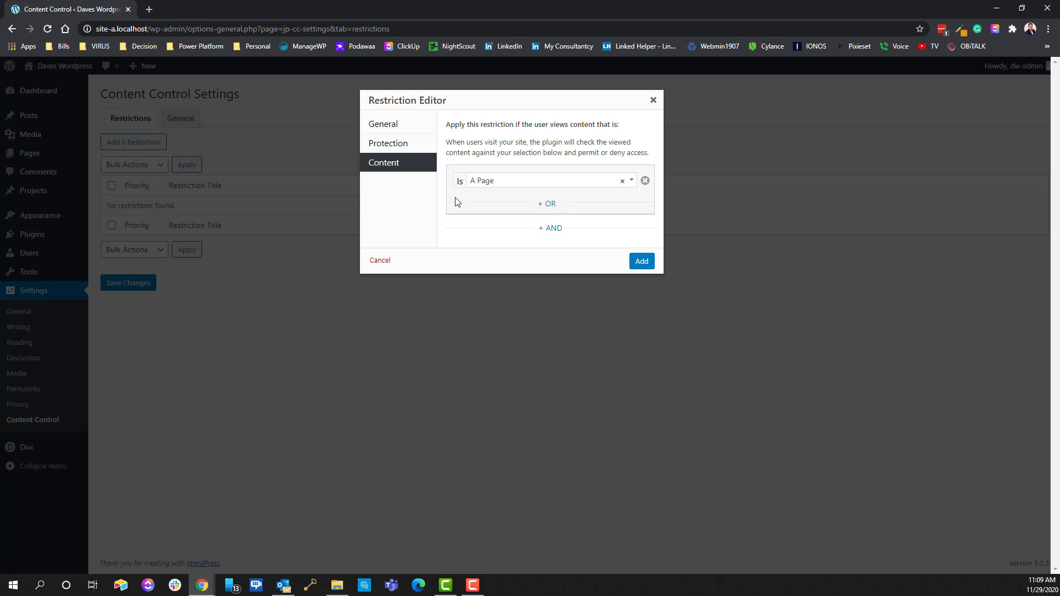
- Change the restriction's page condition to A Selected Page and pick only Secure Page as the selected page
{"action": "left_click", "coordinate": [550, 205]}
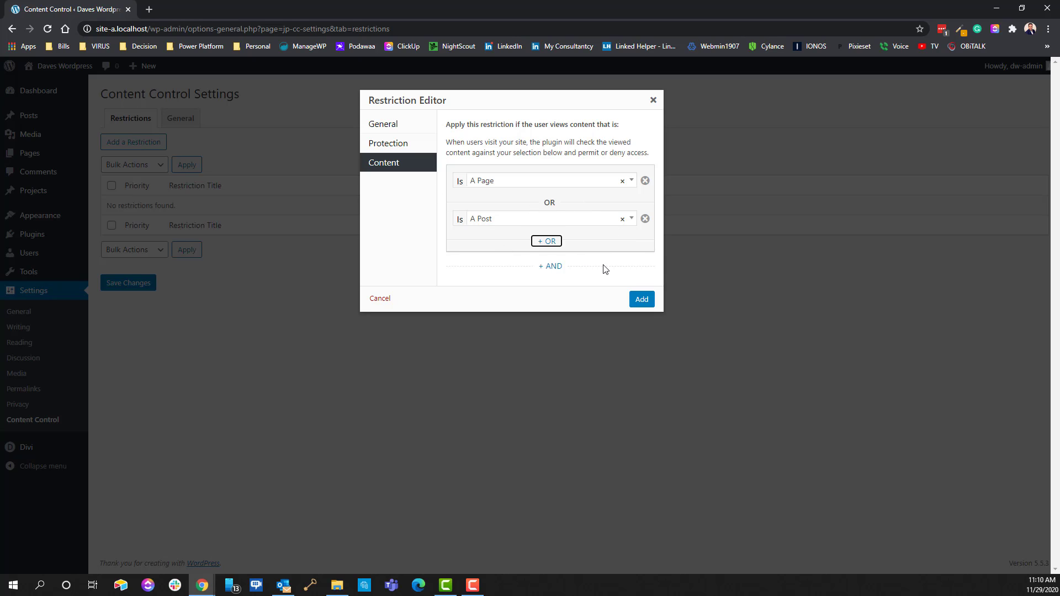
{"action": "left_click", "coordinate": [645, 219]}
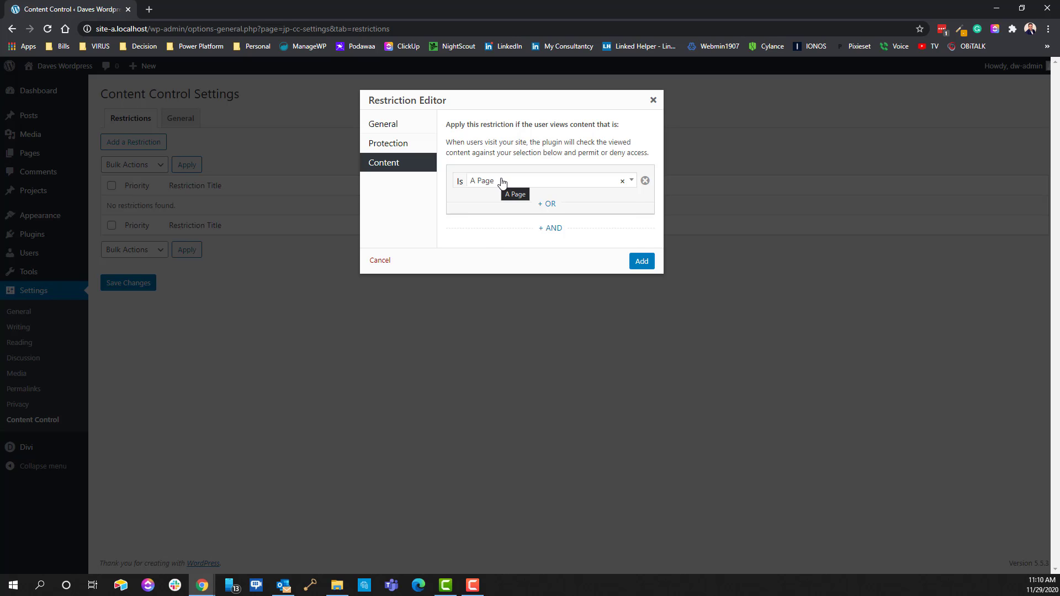
{"action": "left_click", "coordinate": [503, 182]}
{"action": "scroll", "coordinate": [497, 247], "scroll_direction": "down", "scroll_amount": 4}
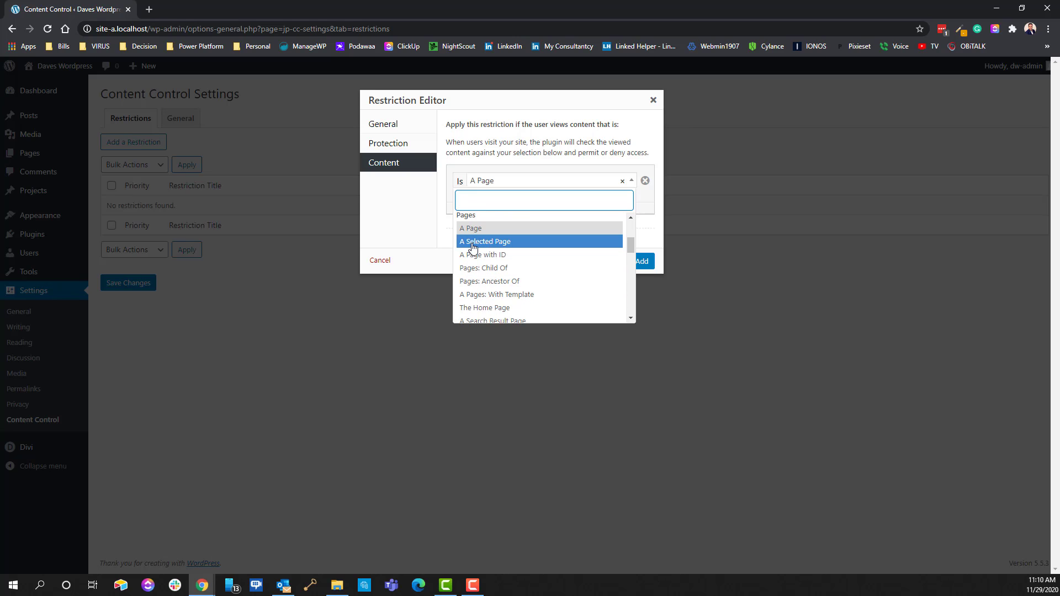
{"action": "left_click", "coordinate": [503, 243]}
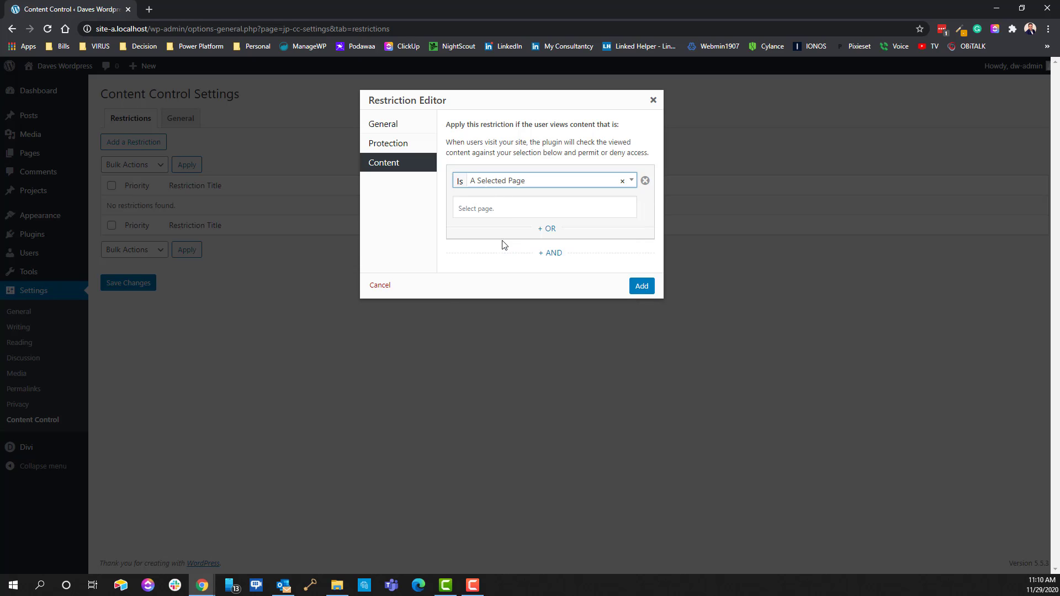
{"action": "left_click", "coordinate": [483, 210]}
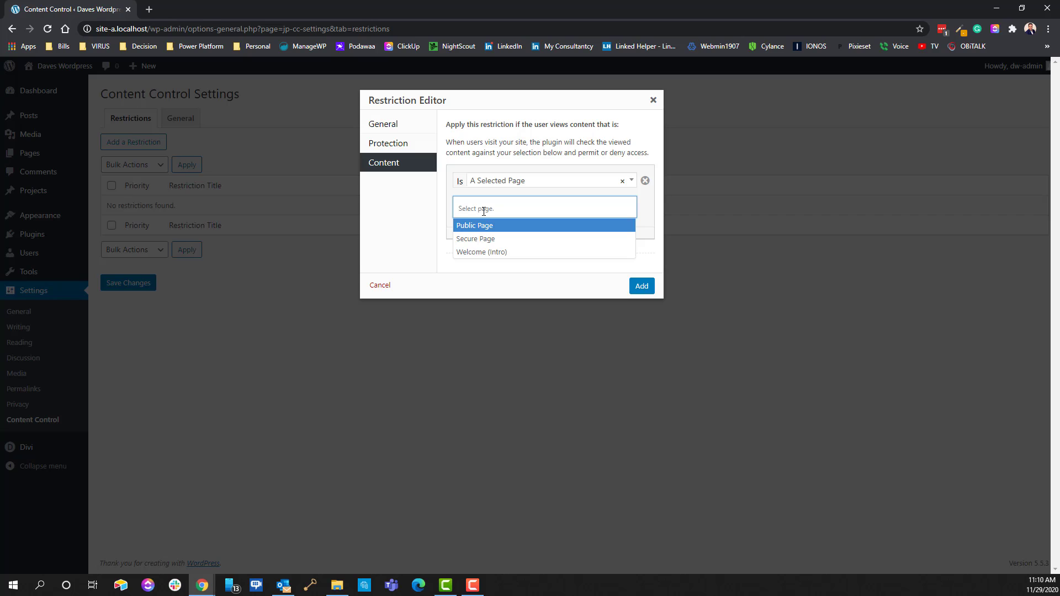
{"action": "left_click", "coordinate": [476, 240]}
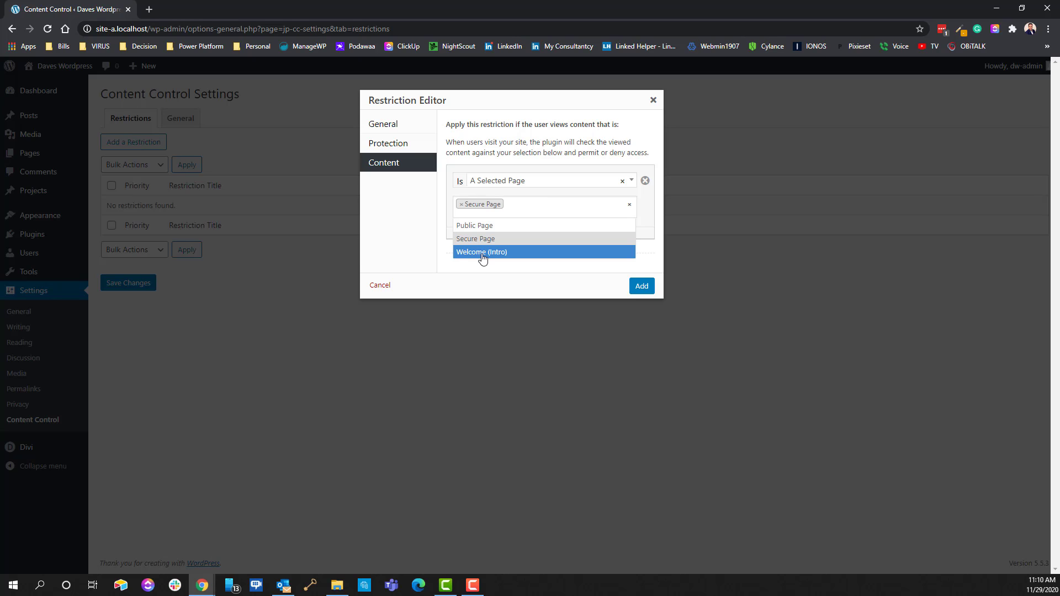
{"action": "left_click", "coordinate": [483, 255]}
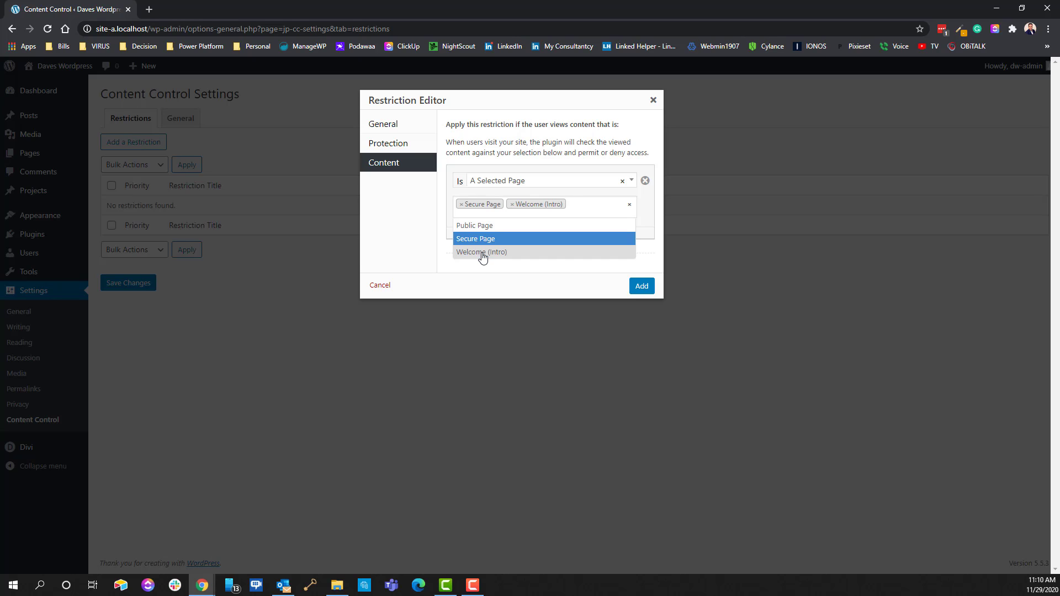
{"action": "left_click", "coordinate": [512, 204]}
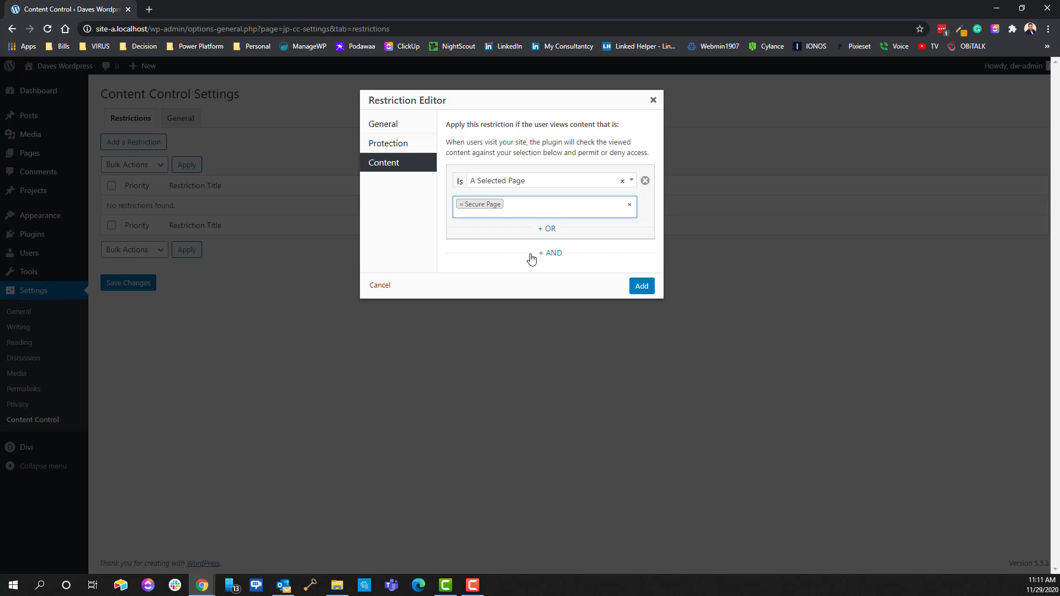
- Add an AND condition of A Post below the selected page condition and add the restriction to the list
{"action": "left_click", "coordinate": [554, 254]}
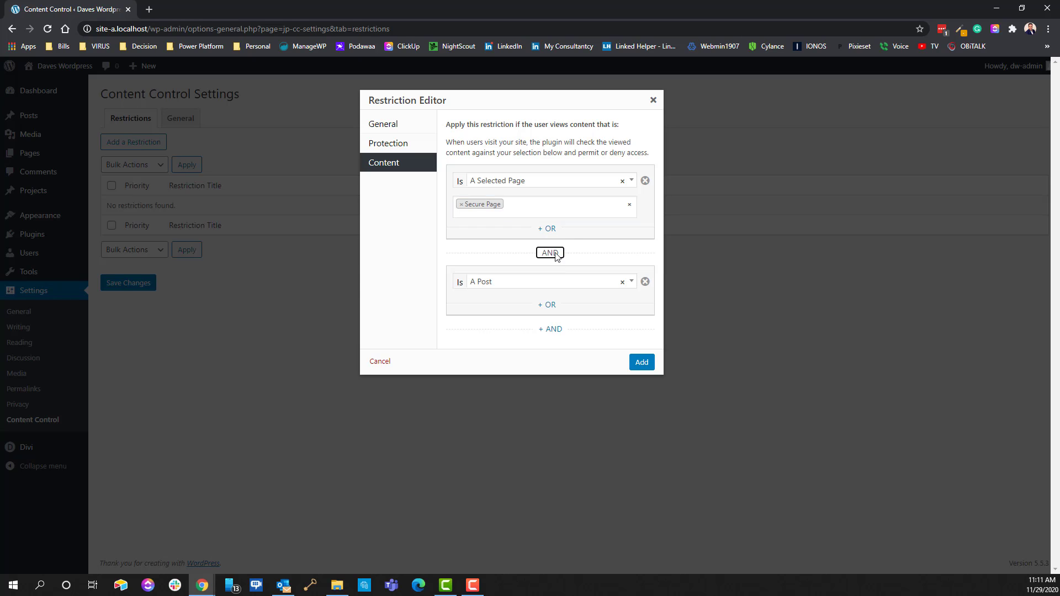
{"action": "left_click", "coordinate": [529, 284]}
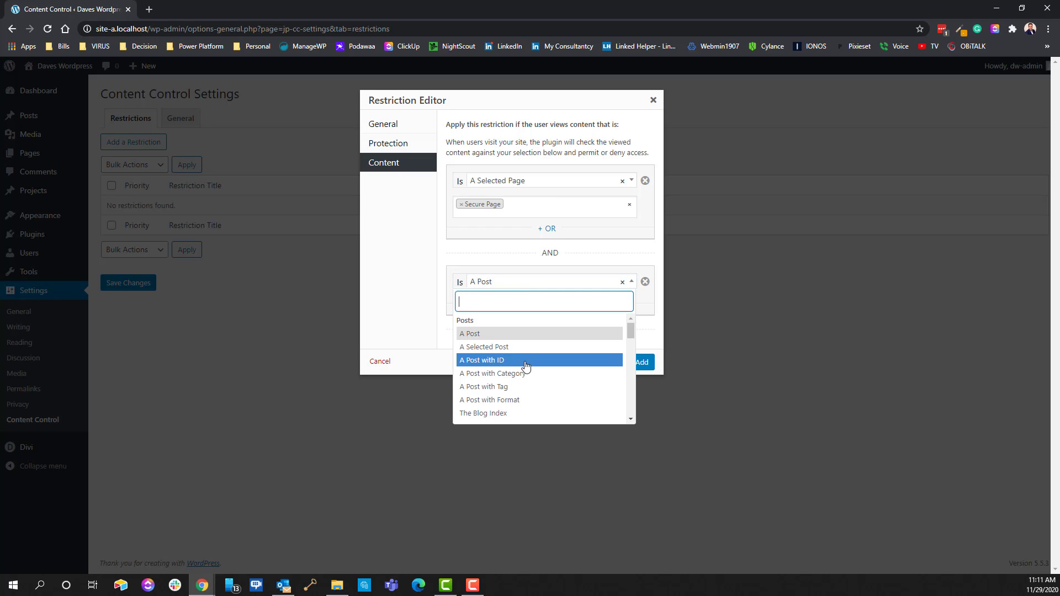
{"action": "scroll", "coordinate": [519, 364], "scroll_direction": "down", "scroll_amount": 3}
{"action": "scroll", "coordinate": [511, 375], "scroll_direction": "down", "scroll_amount": 1}
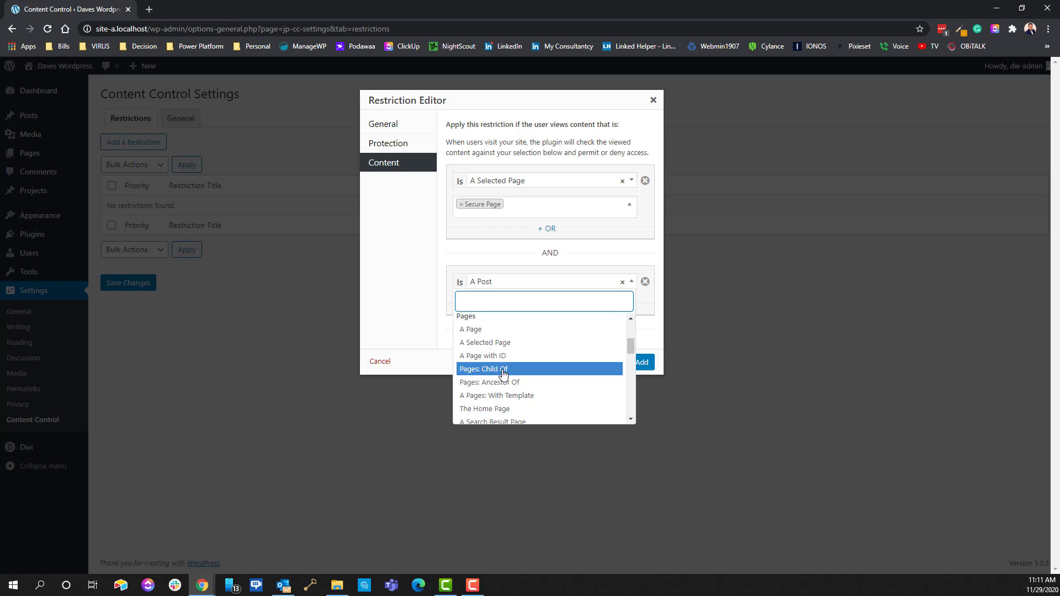
{"action": "left_click", "coordinate": [433, 327]}
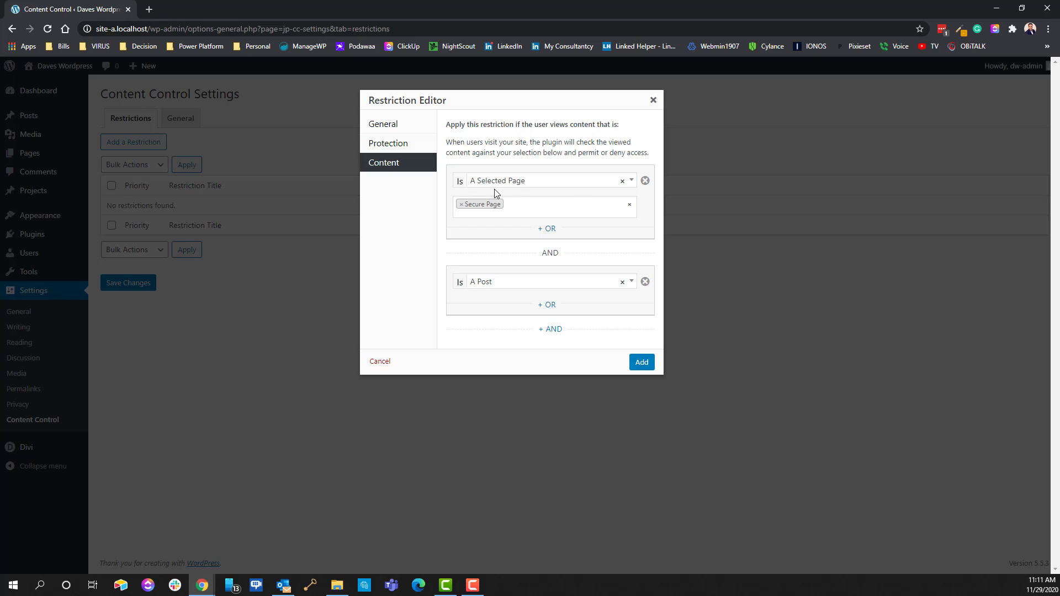
{"action": "left_click", "coordinate": [642, 365]}
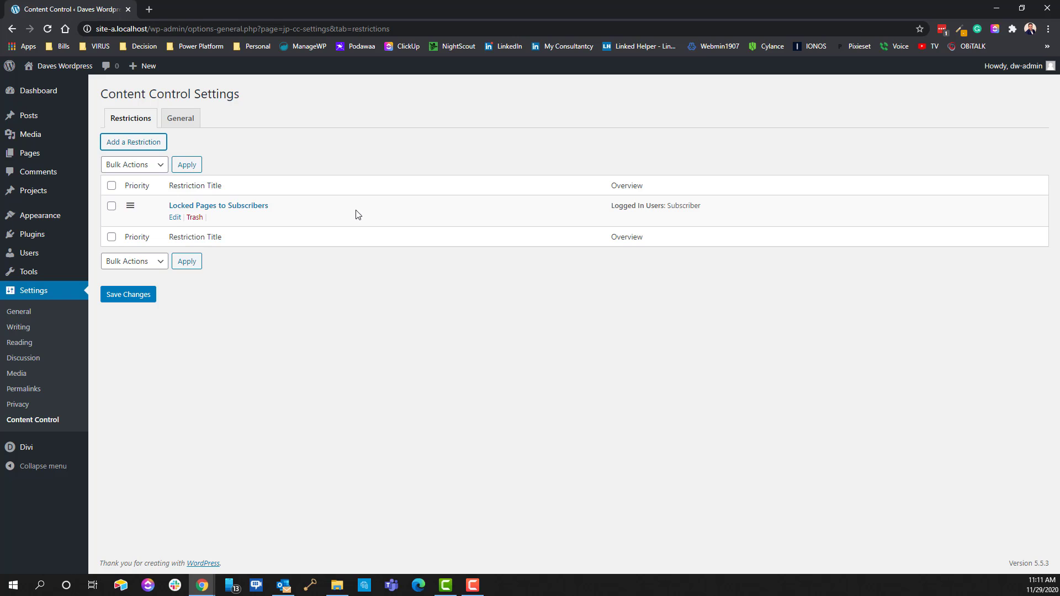
- Review the content conditions of the "Locked Pages to Subscribers" restriction and save the Content Control settings
{"action": "left_click", "coordinate": [176, 217]}
{"action": "left_click", "coordinate": [375, 162]}
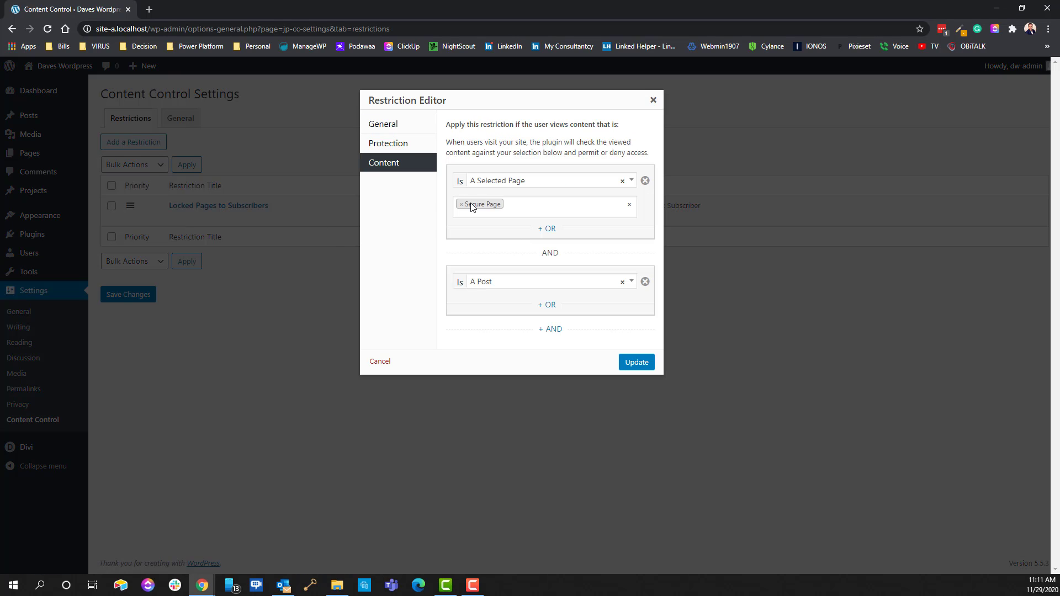
{"action": "left_click", "coordinate": [653, 100]}
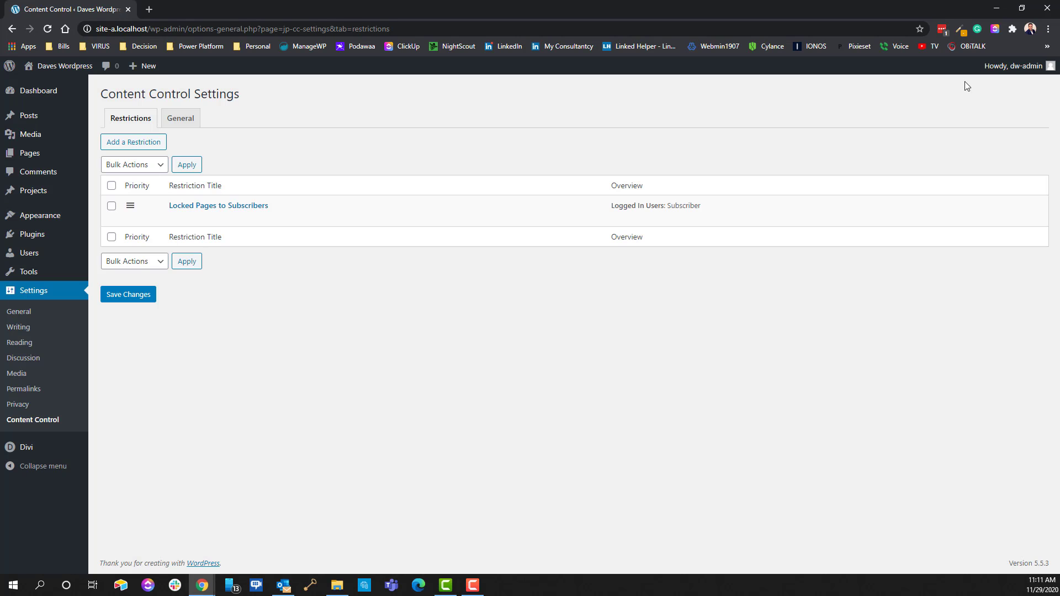
{"action": "mouse_move", "coordinate": [1009, 79]}
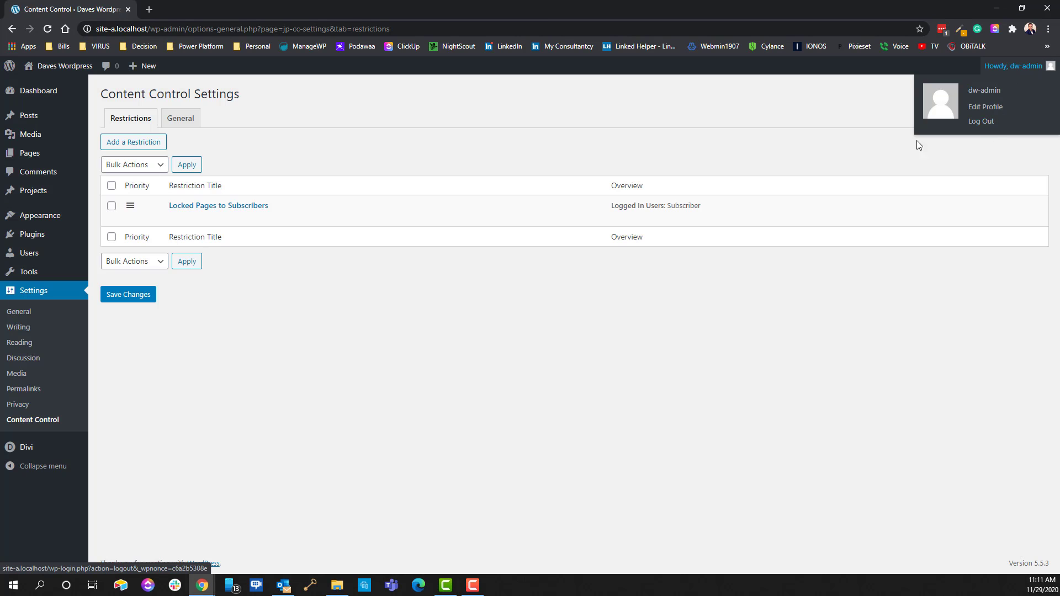
{"action": "left_click", "coordinate": [131, 295]}
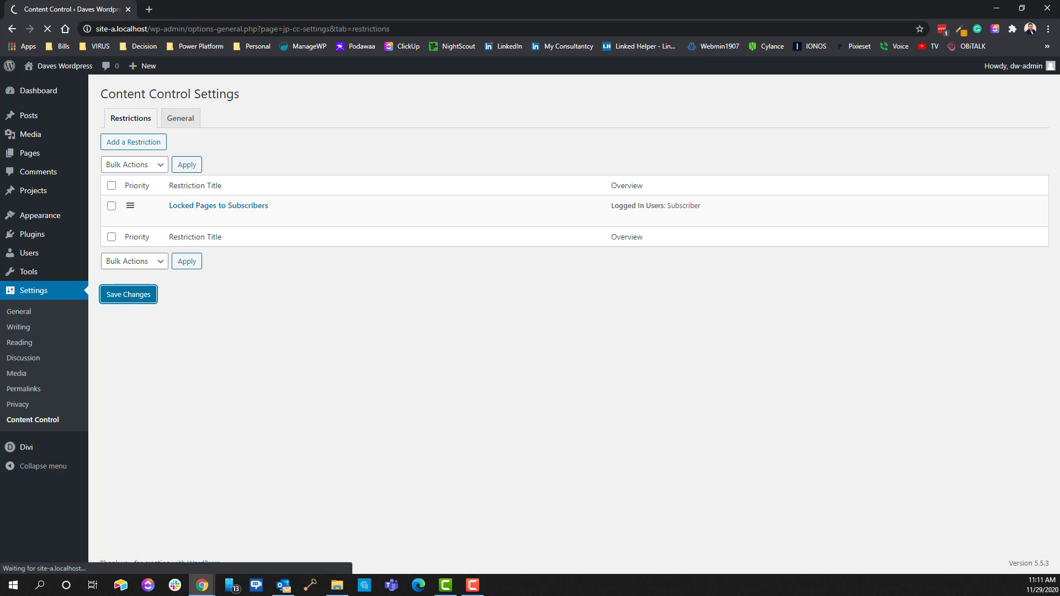
- Log out of the WordPress admin account and go back to the site's home page
{"action": "mouse_move", "coordinate": [1005, 73]}
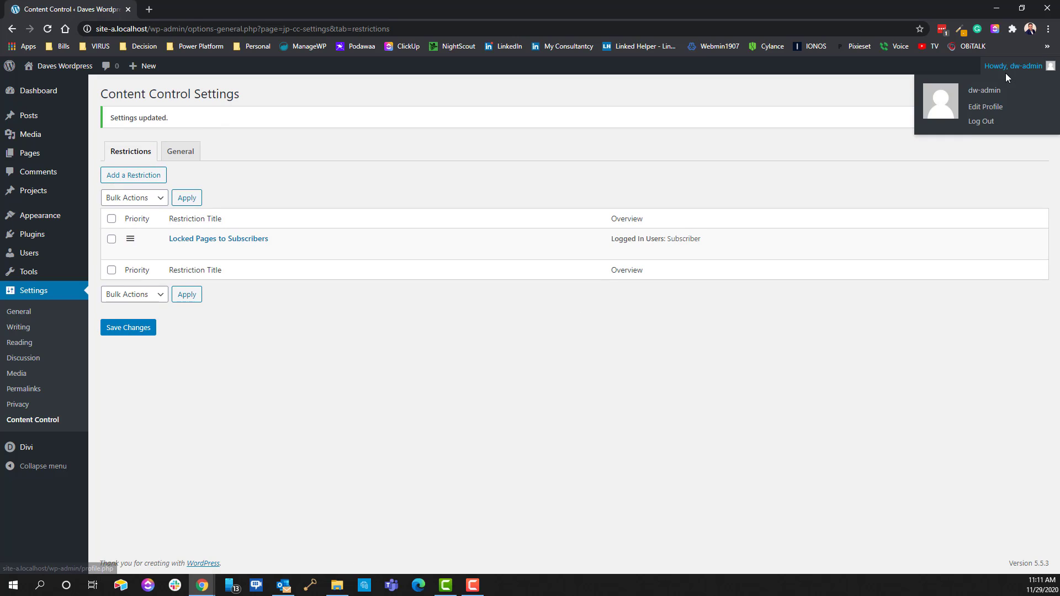
{"action": "left_click", "coordinate": [983, 122]}
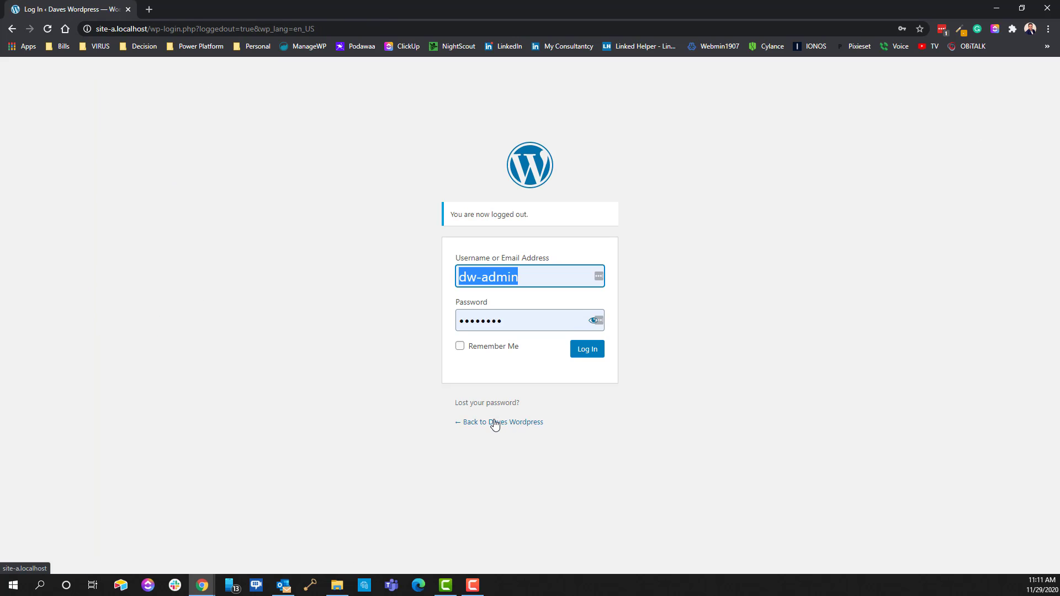
{"action": "left_click", "coordinate": [495, 423]}
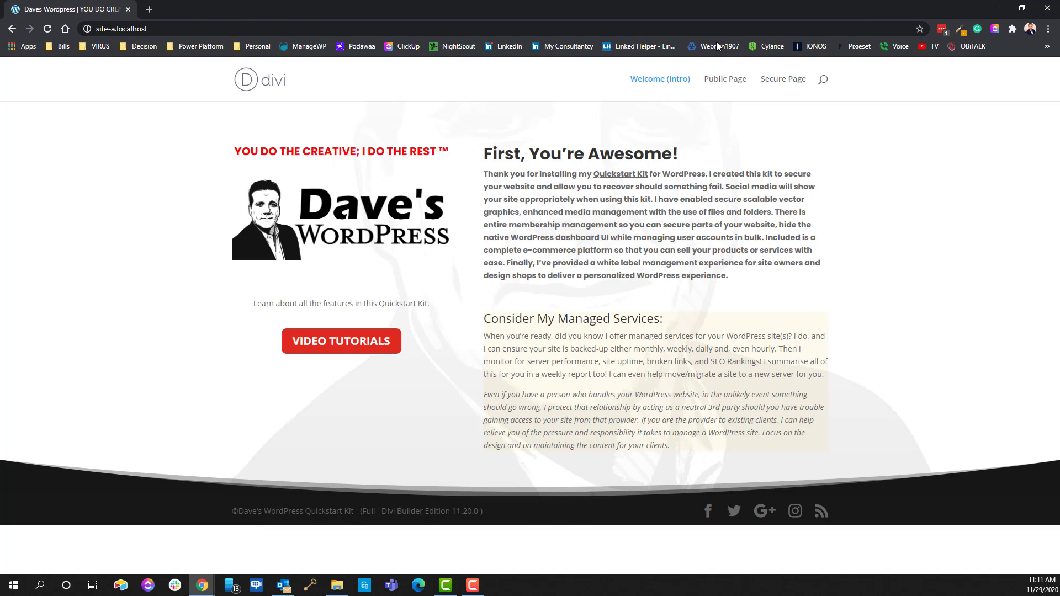
- Check the text of the Public Page and the Secure Page as a logged-out visitor
{"action": "left_click", "coordinate": [726, 83]}
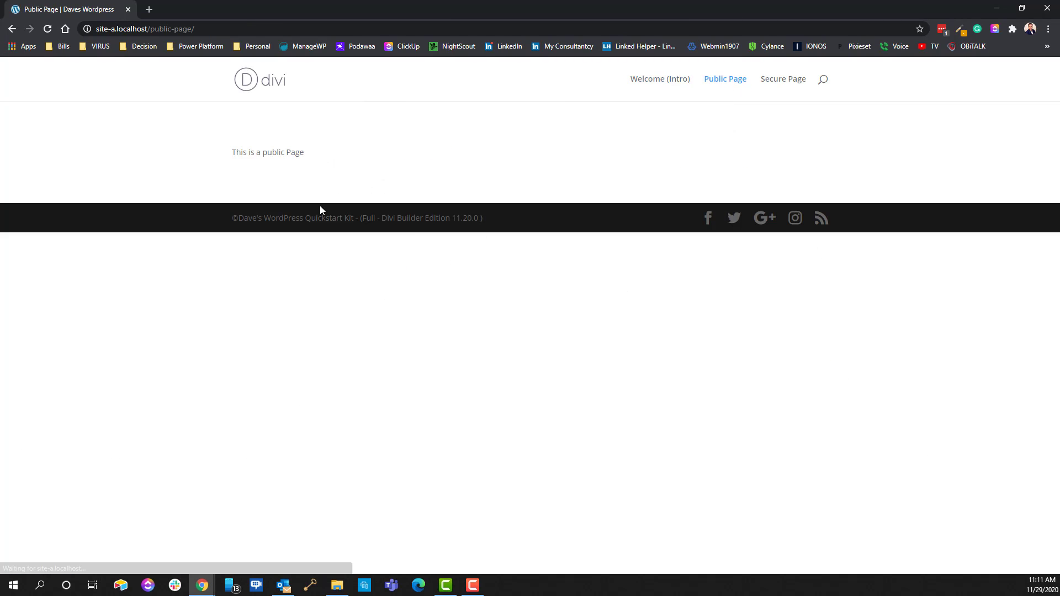
{"action": "left_click_drag", "start_coordinate": [230, 150], "coordinate": [419, 182]}
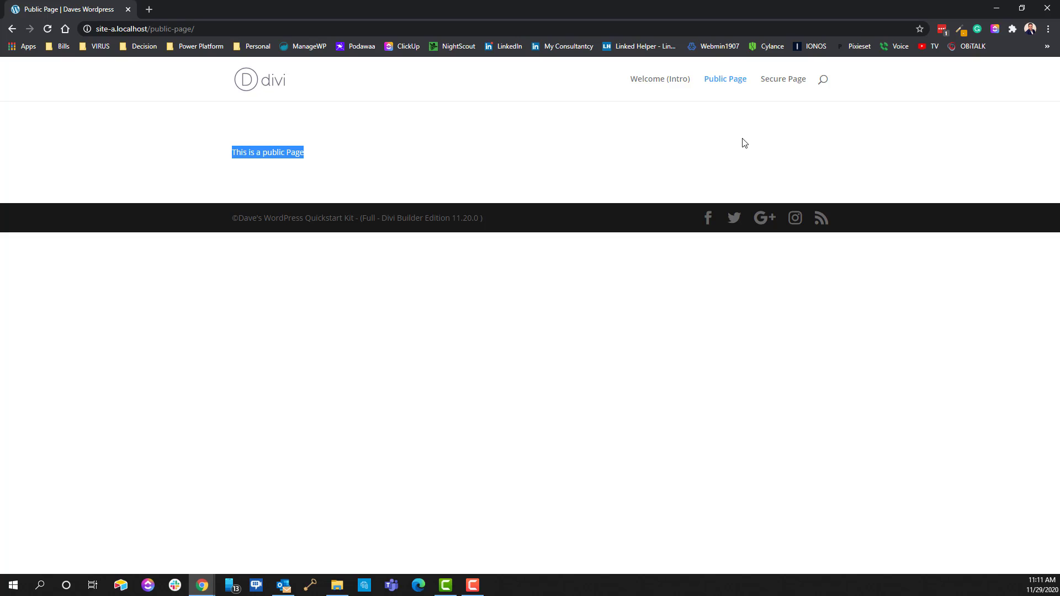
{"action": "left_click", "coordinate": [773, 83]}
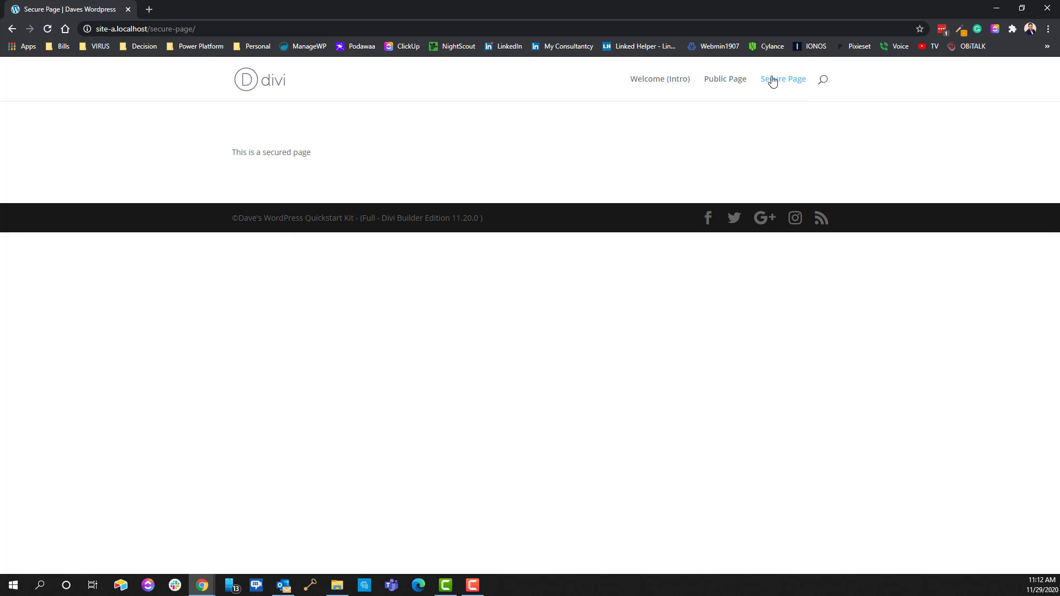
{"action": "left_click", "coordinate": [772, 80]}
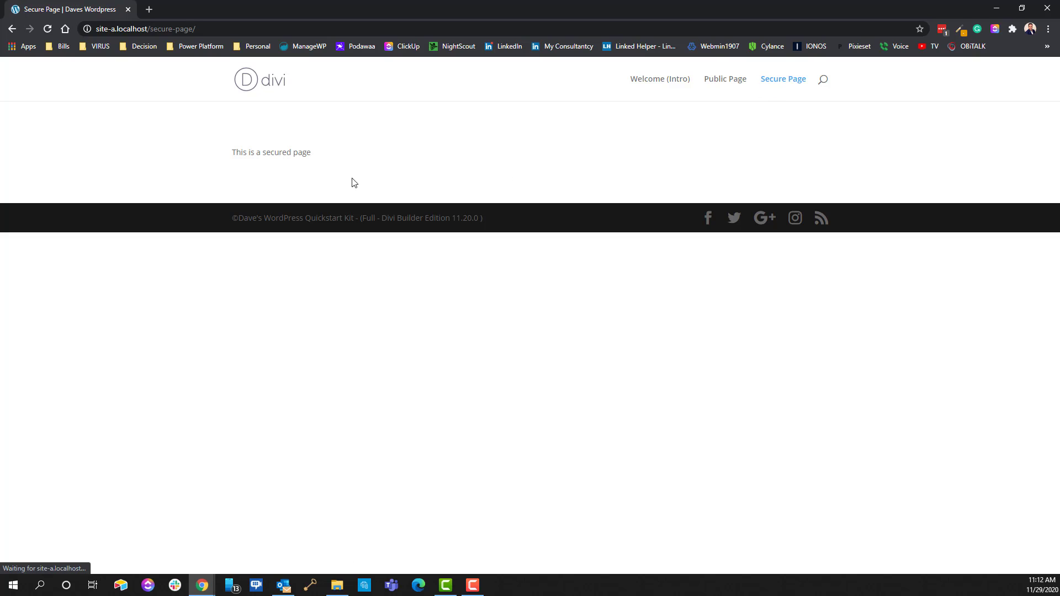
{"action": "left_click_drag", "start_coordinate": [236, 153], "coordinate": [441, 173]}
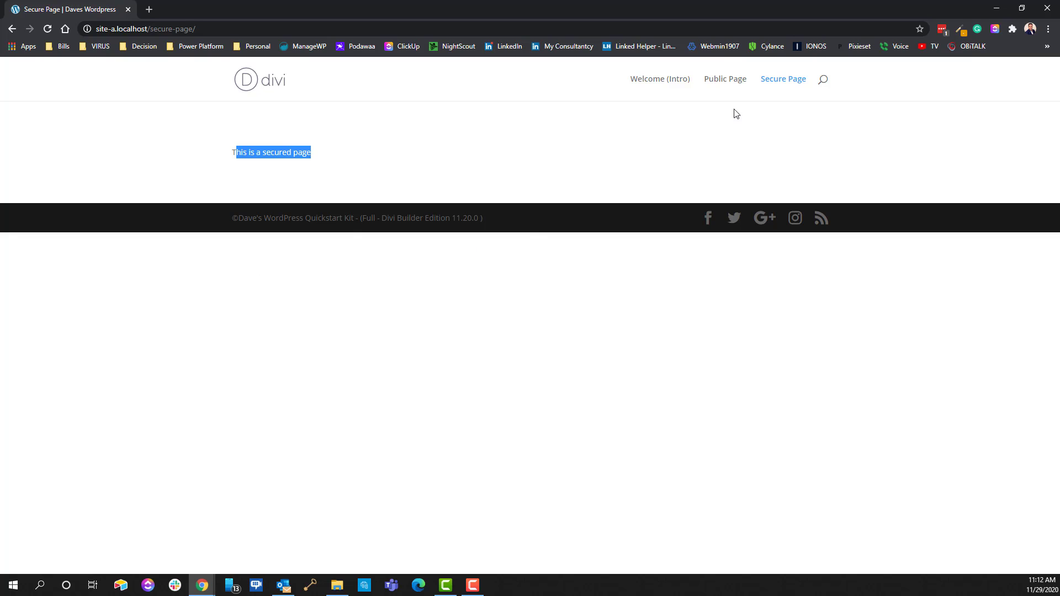
- Go to the site's wp-admin address, log in with the filled-in admin credentials and open the Content Control settings
{"action": "left_click", "coordinate": [148, 28]}
{"action": "left_click_drag", "start_coordinate": [148, 29], "coordinate": [529, 41]}
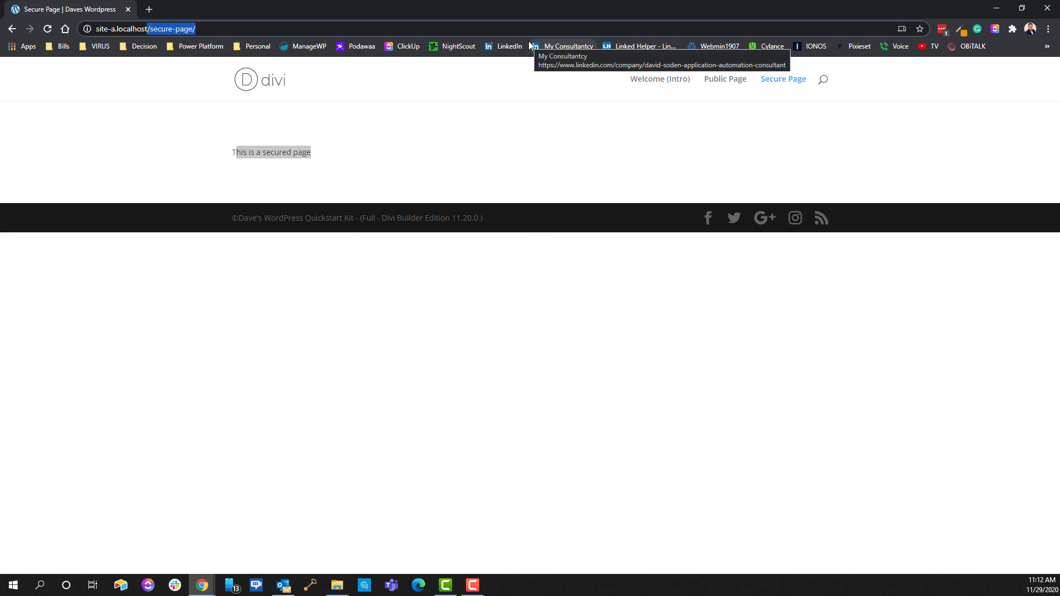
{"action": "key", "text": "BackSpace"}
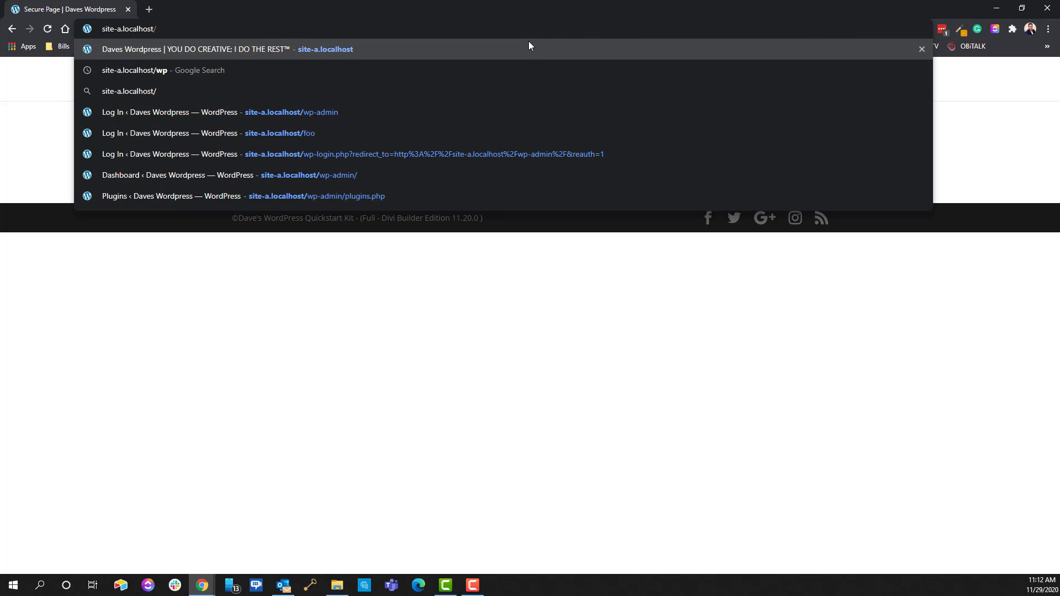
{"action": "type", "text": "wp"}
{"action": "key", "text": "Return"}
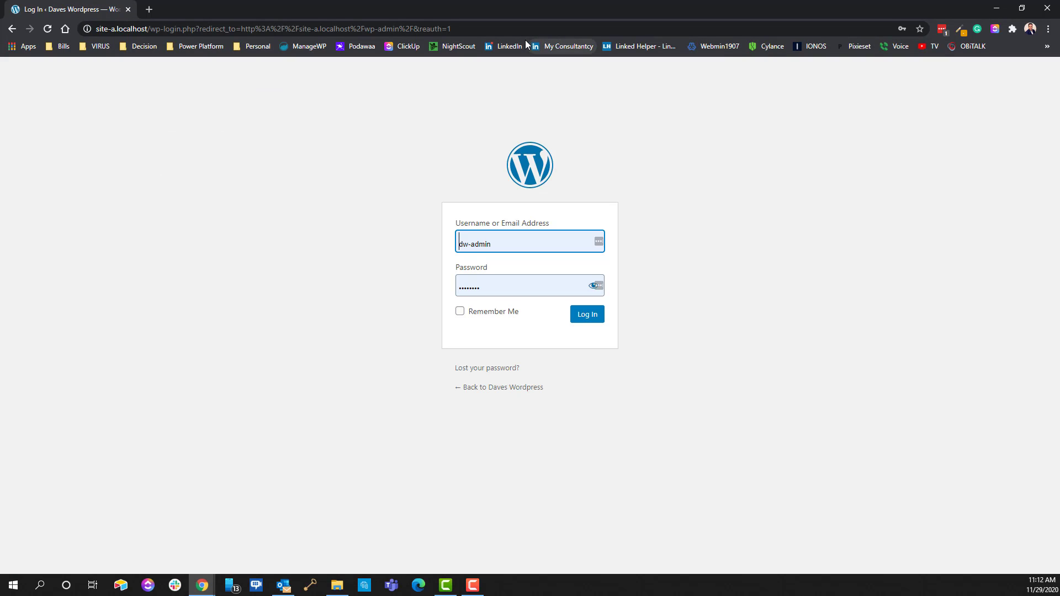
{"action": "left_click", "coordinate": [588, 319]}
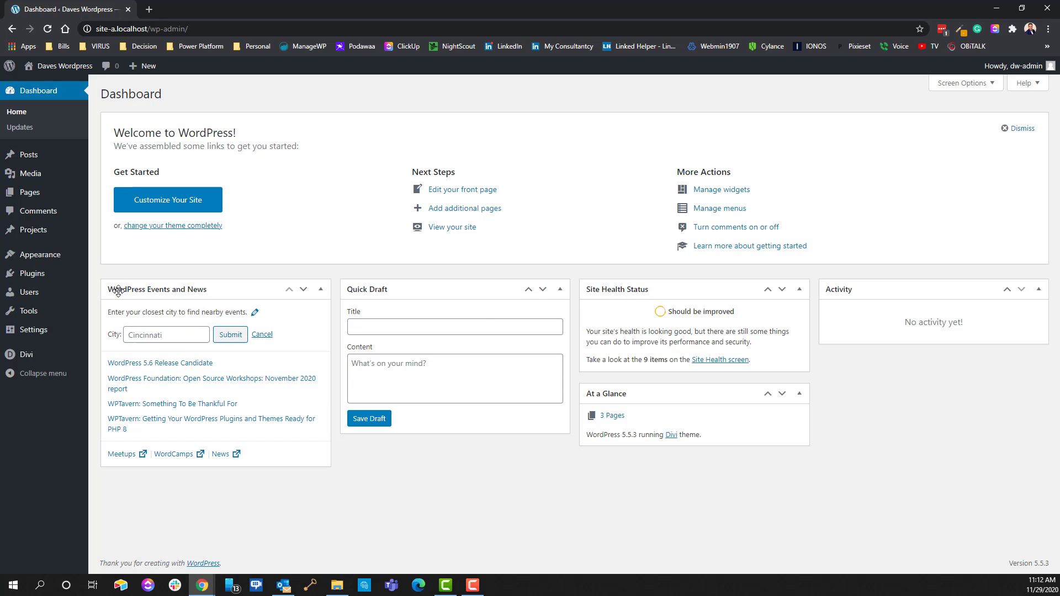
{"action": "mouse_move", "coordinate": [48, 341]}
{"action": "left_click", "coordinate": [108, 439]}
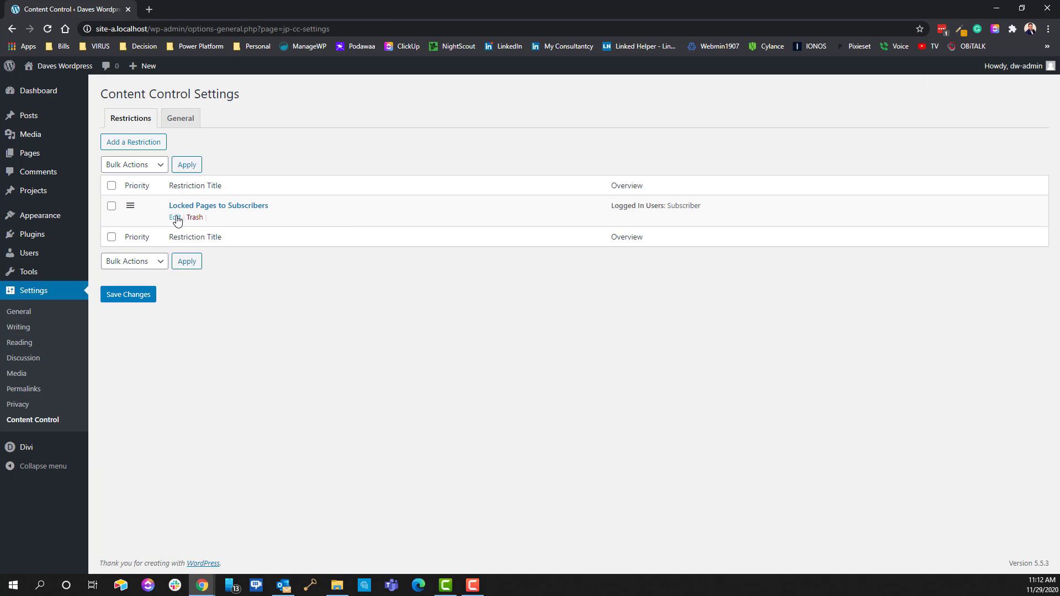
- Remove the A Post condition from the "Locked Pages to Subscribers" restriction and update the restriction
{"action": "left_click", "coordinate": [174, 217]}
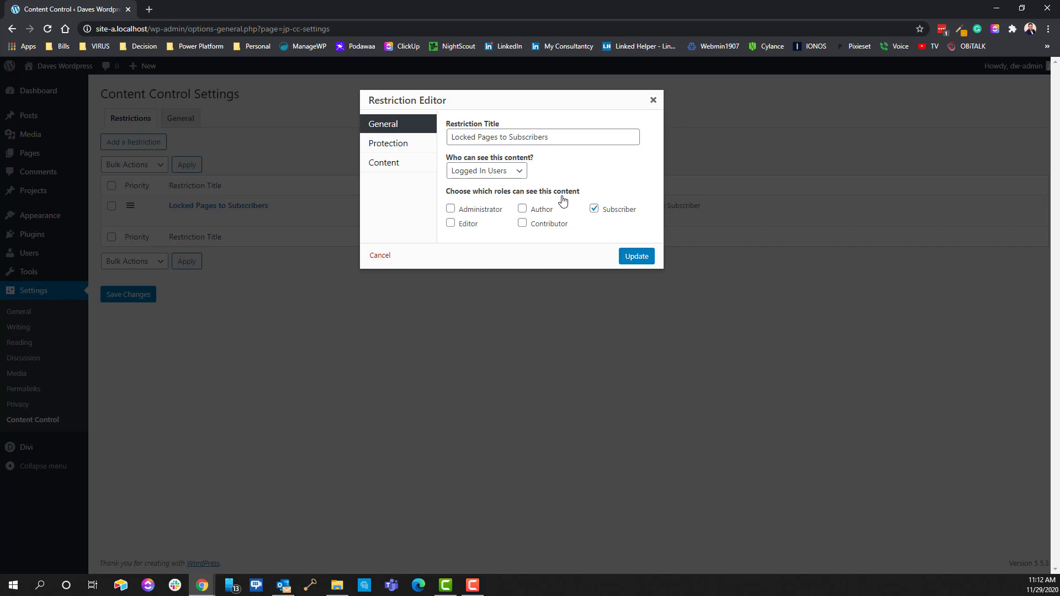
{"action": "left_click", "coordinate": [401, 146]}
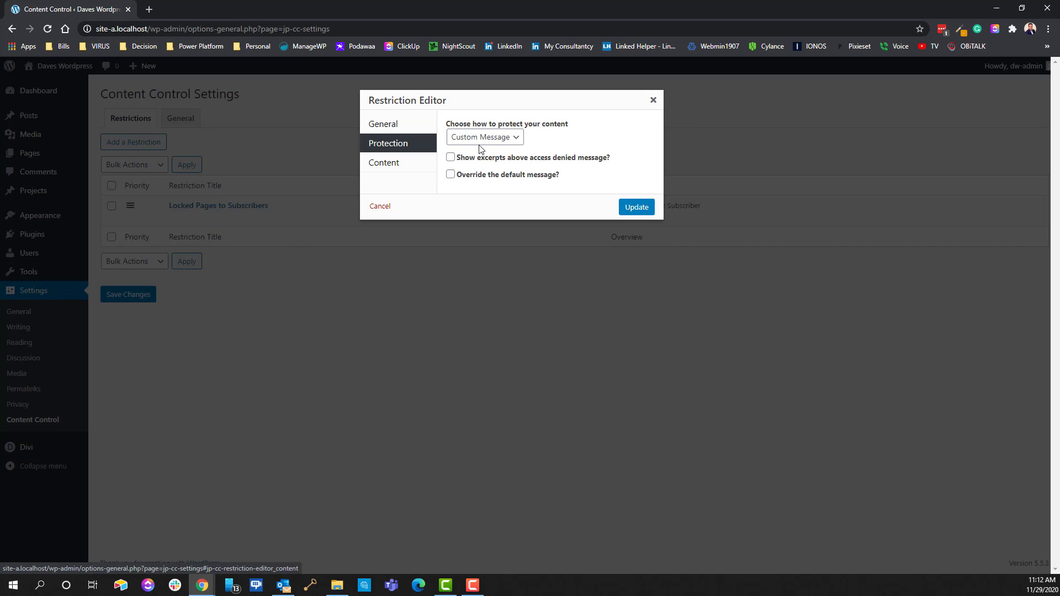
{"action": "left_click", "coordinate": [380, 168]}
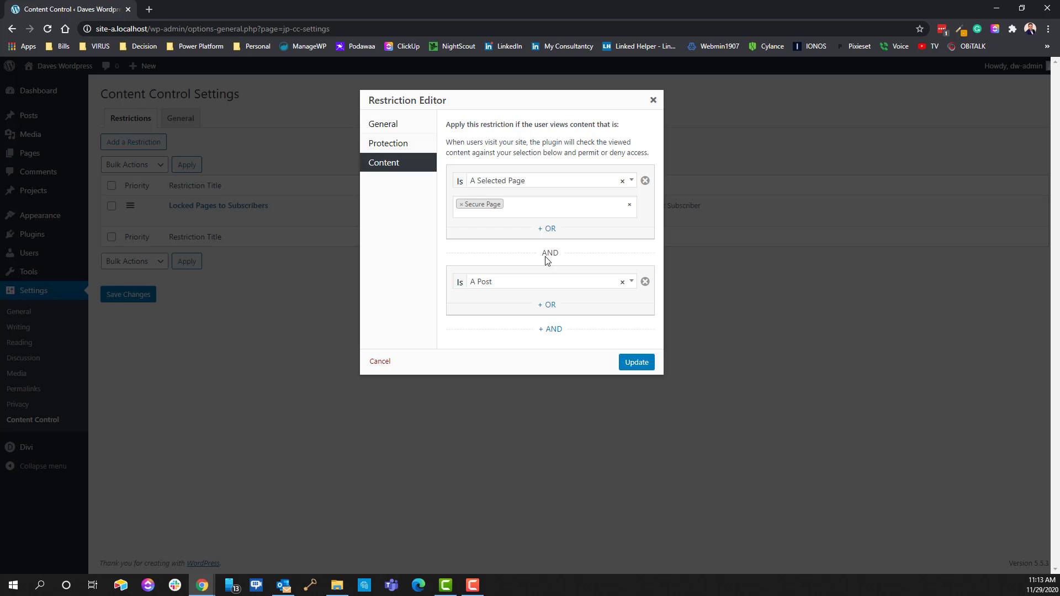
{"action": "left_click", "coordinate": [645, 283]}
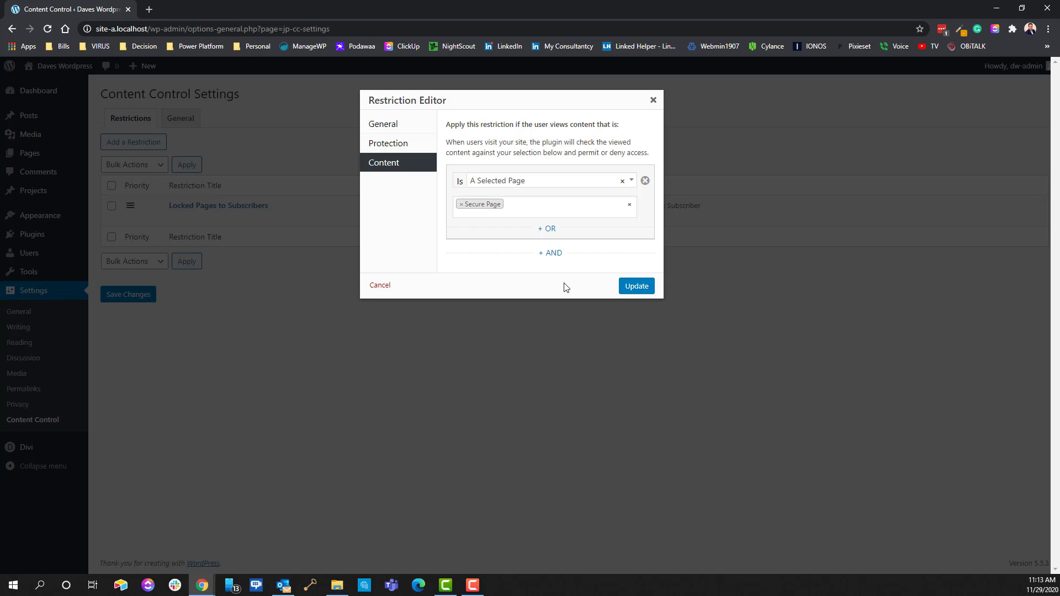
{"action": "left_click", "coordinate": [640, 286]}
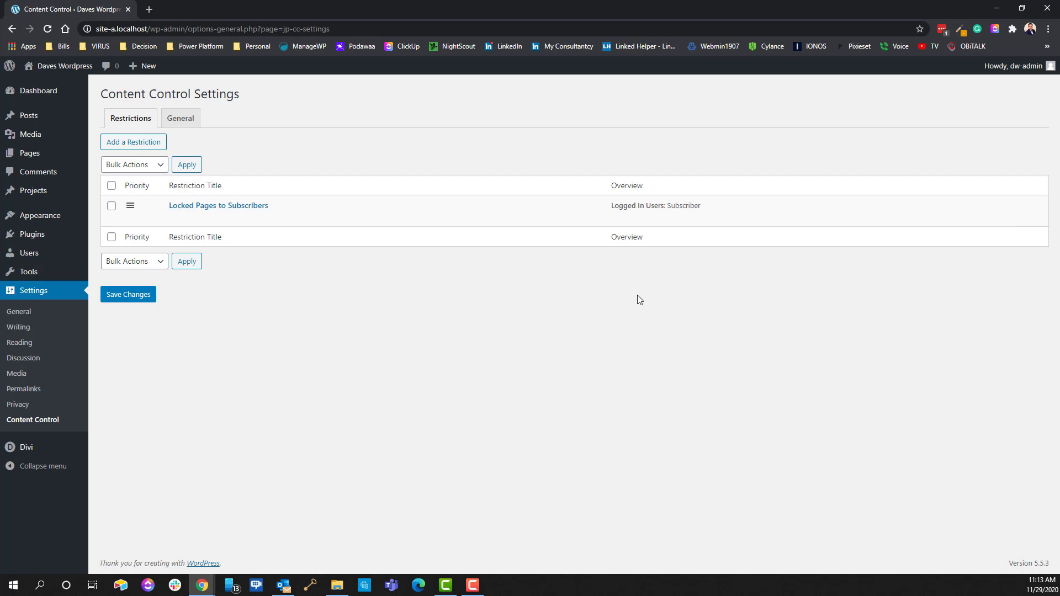
- Log out of the WordPress admin account and return to the Daves Wordpress home page
{"action": "mouse_move", "coordinate": [986, 67]}
{"action": "left_click", "coordinate": [980, 122]}
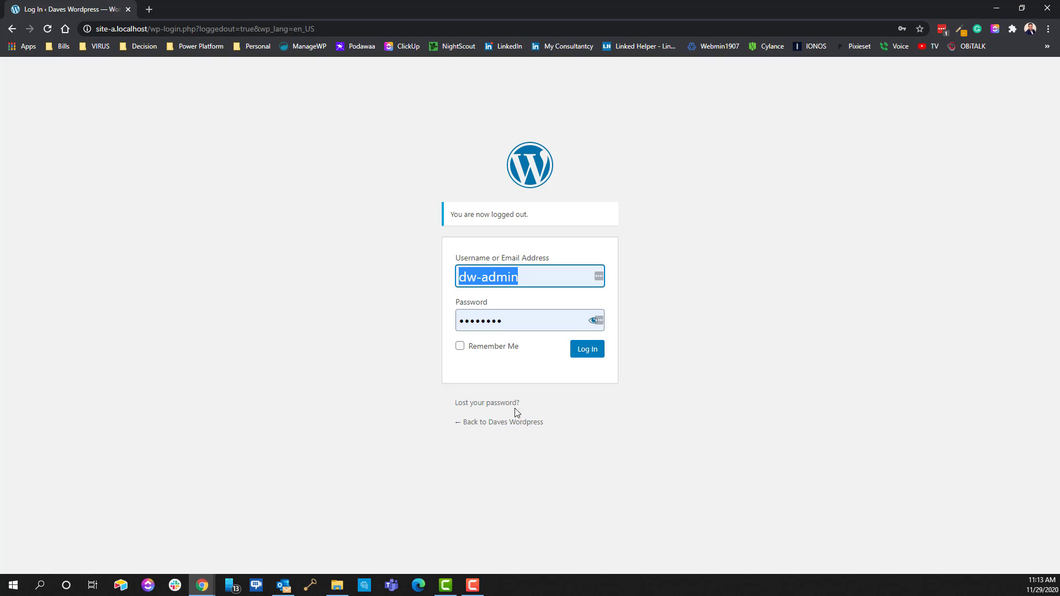
{"action": "left_click", "coordinate": [503, 423]}
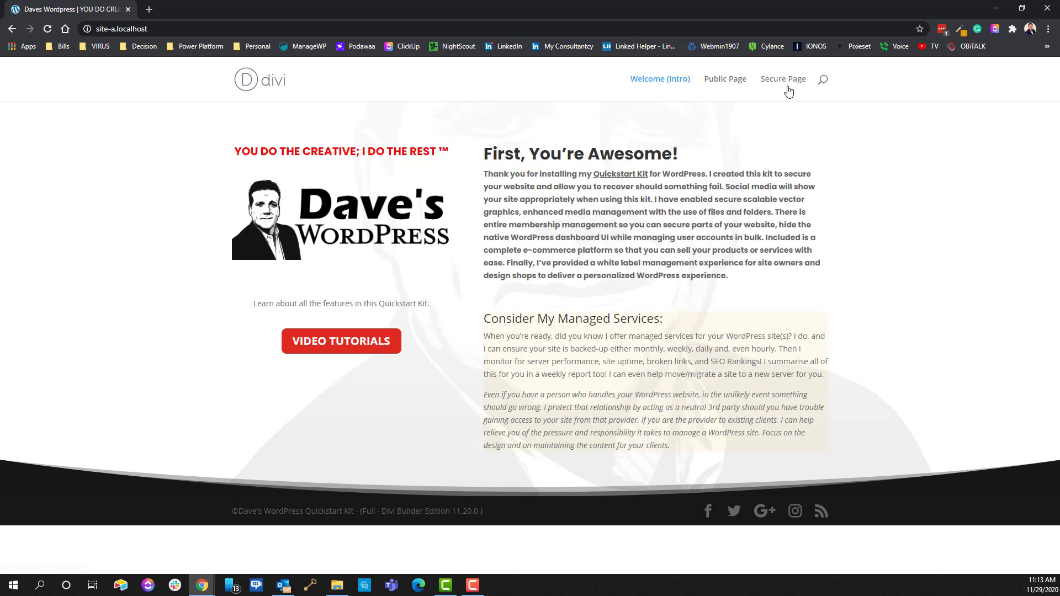
- View the Public Page and the Secure Page as a logged-out visitor and check the denial message on the Secure Page
{"action": "left_click", "coordinate": [717, 81]}
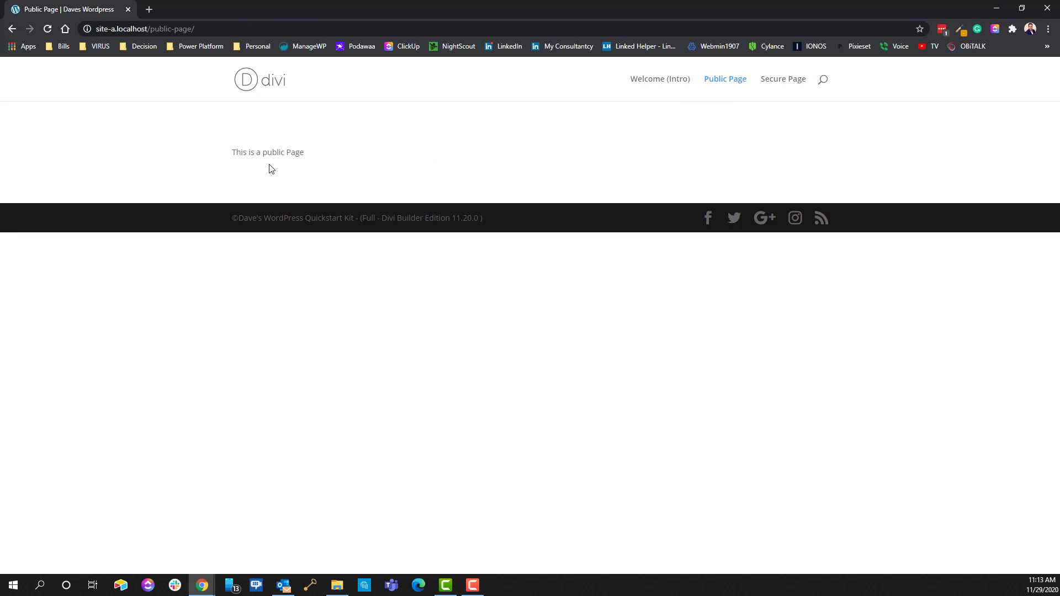
{"action": "left_click", "coordinate": [781, 81]}
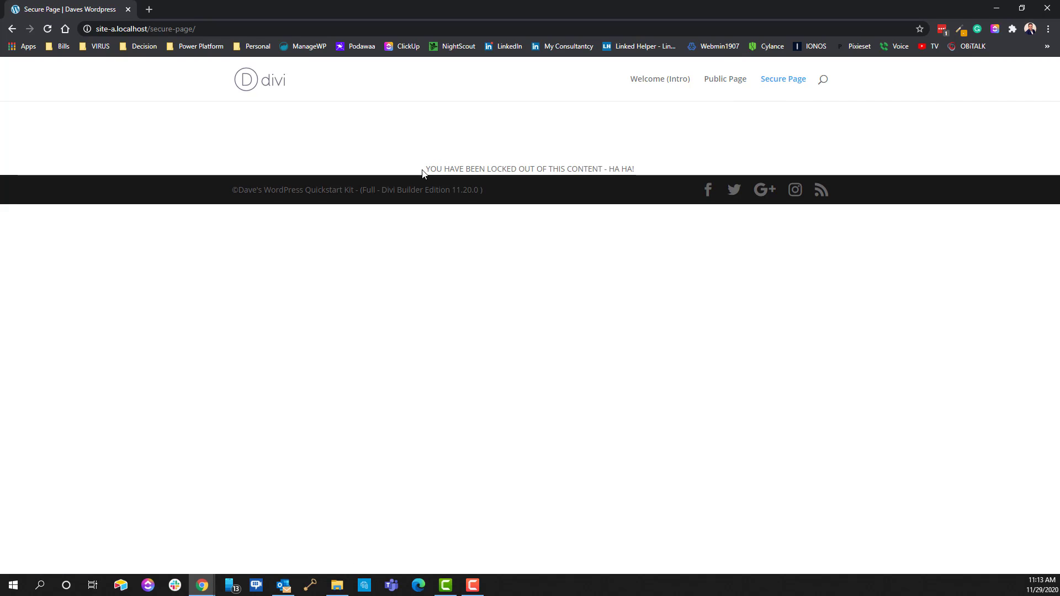
{"action": "left_click_drag", "start_coordinate": [423, 170], "coordinate": [665, 171]}
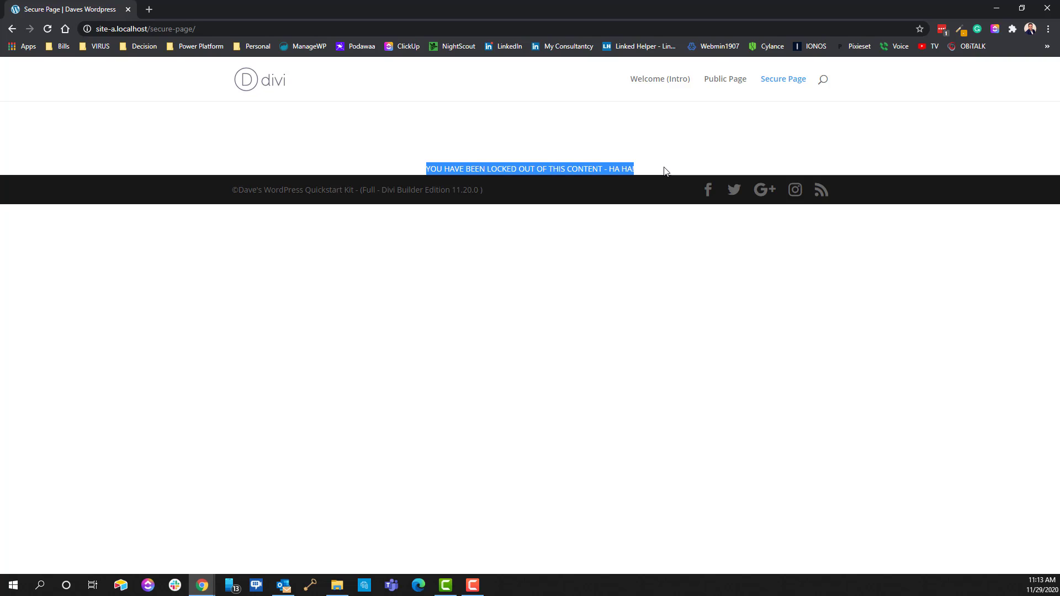
{"action": "left_click", "coordinate": [462, 350]}
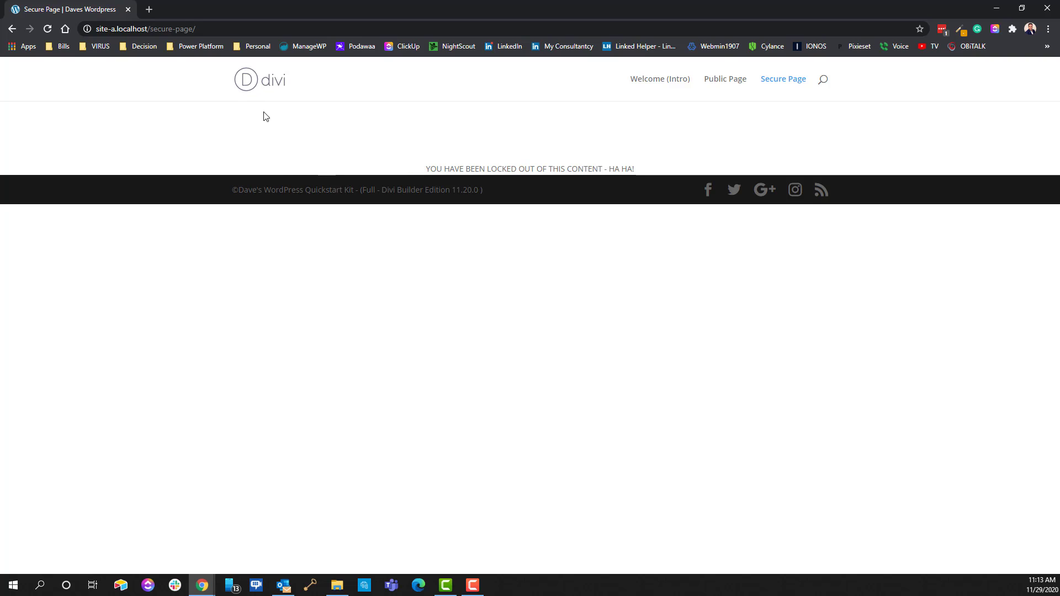
- Go to daveswordpress.com and open the Remediation page from the à la carte services
{"action": "left_click", "coordinate": [177, 28]}
{"action": "type", "text": "daveswordpress.com"}
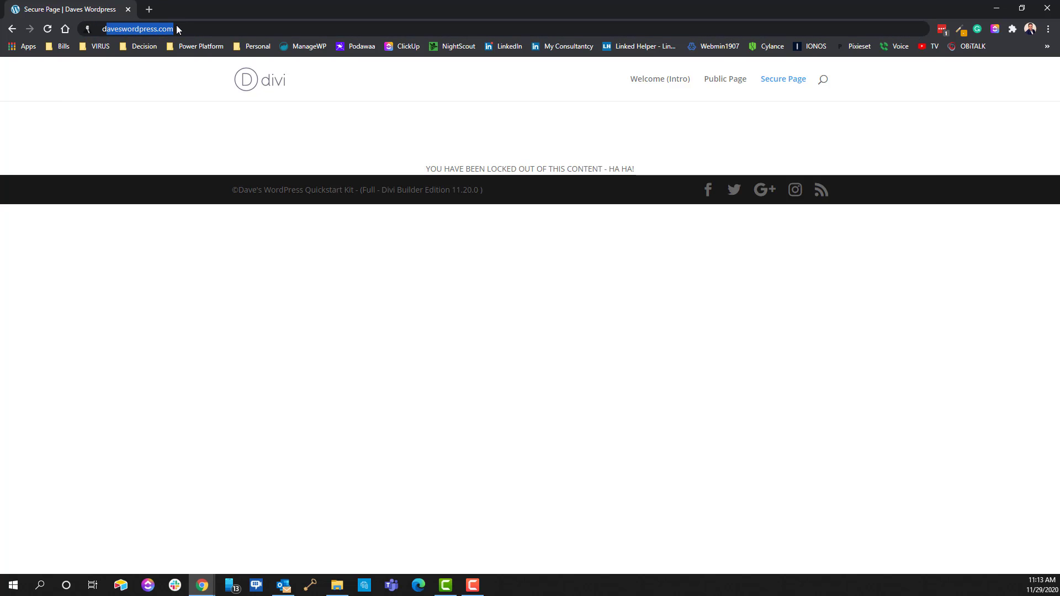
{"action": "key", "text": "Return"}
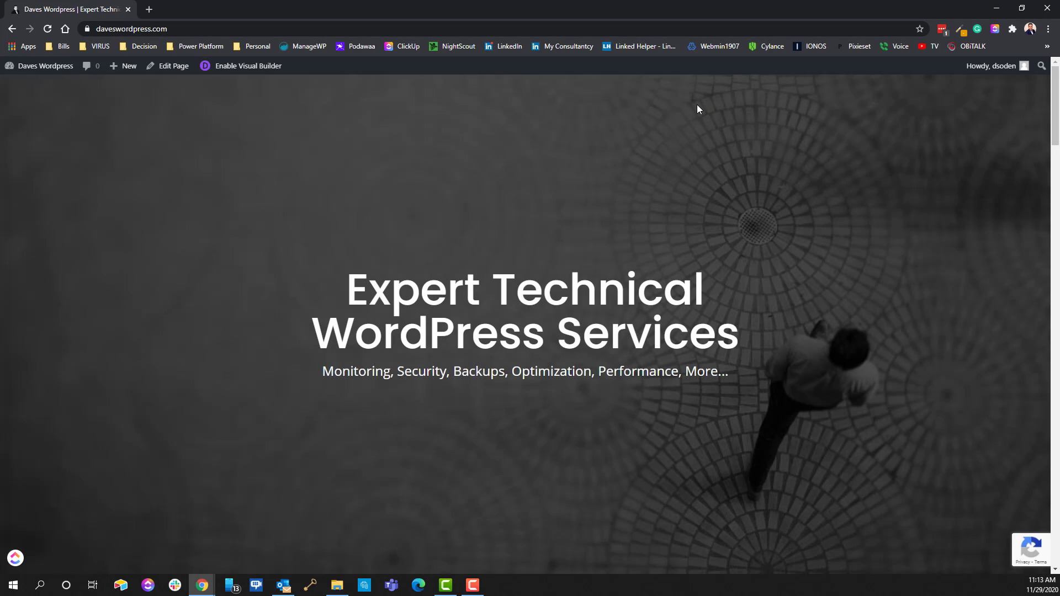
{"action": "scroll", "coordinate": [667, 114], "scroll_direction": "down", "scroll_amount": 8}
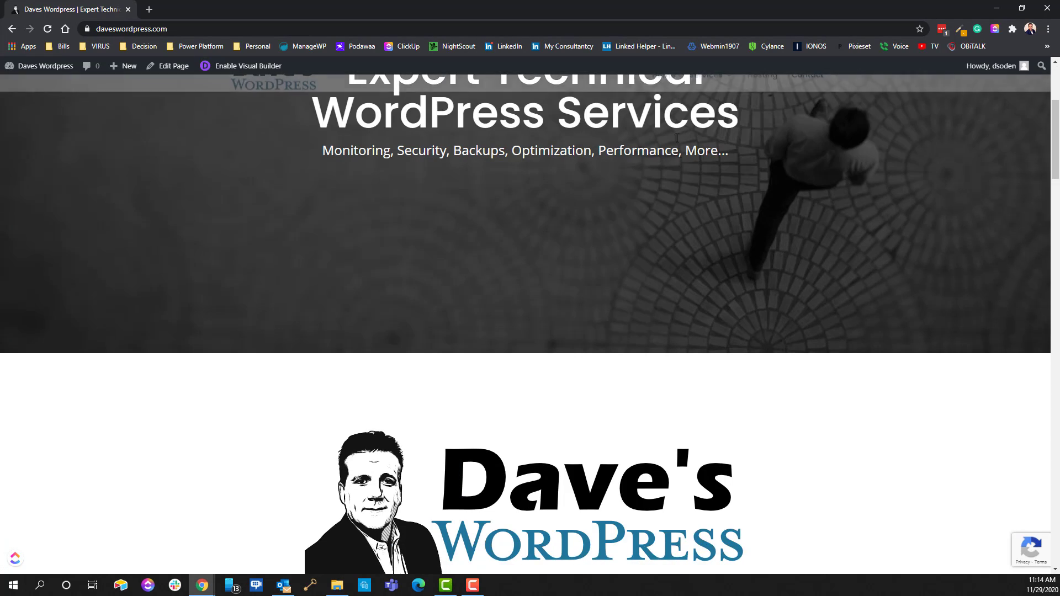
{"action": "mouse_move", "coordinate": [746, 109]}
{"action": "scroll", "coordinate": [747, 108], "scroll_direction": "down", "scroll_amount": 1}
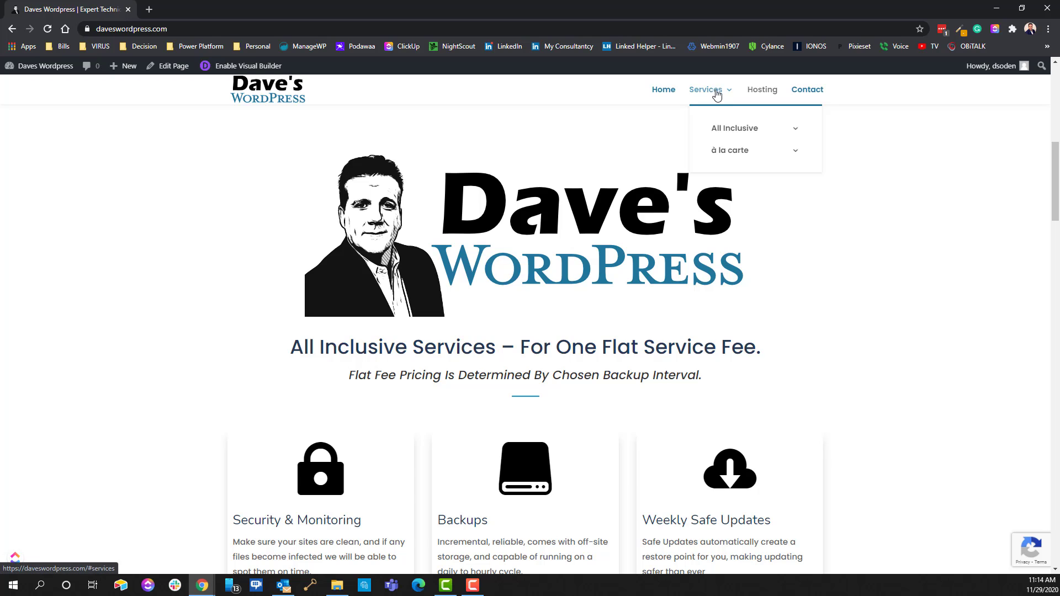
{"action": "mouse_move", "coordinate": [720, 156]}
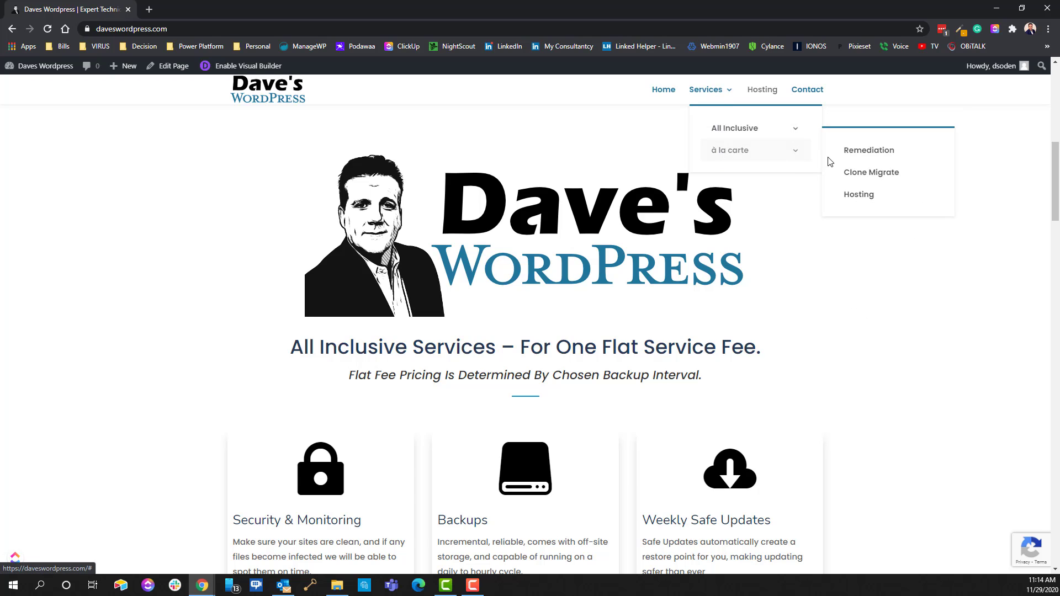
{"action": "left_click", "coordinate": [867, 151]}
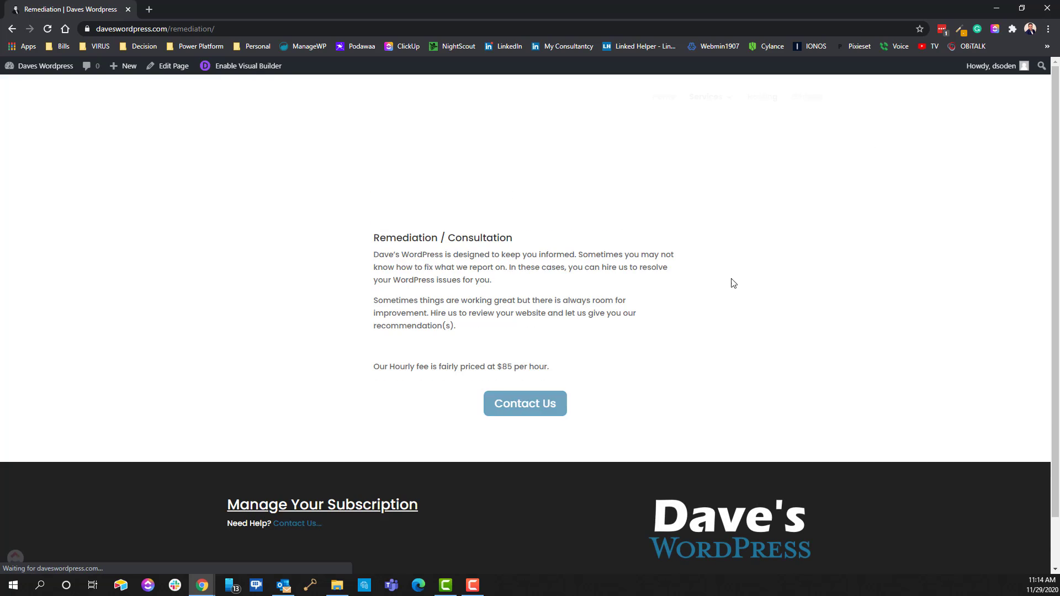